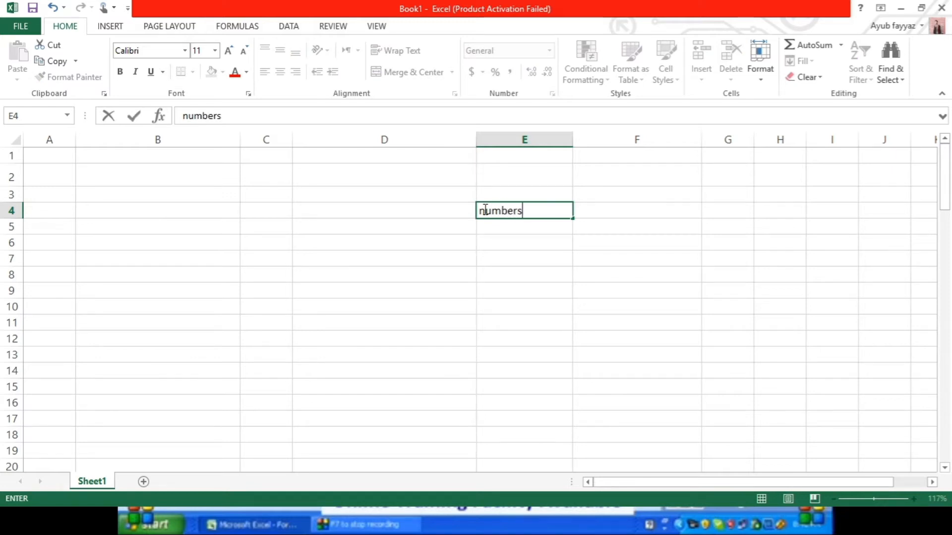
Step: Enter 1, "to" and 20 in cells E5 to E7 below the numbers heading
{"action": "key", "text": "Return"}
{"action": "type", "text": "1"}
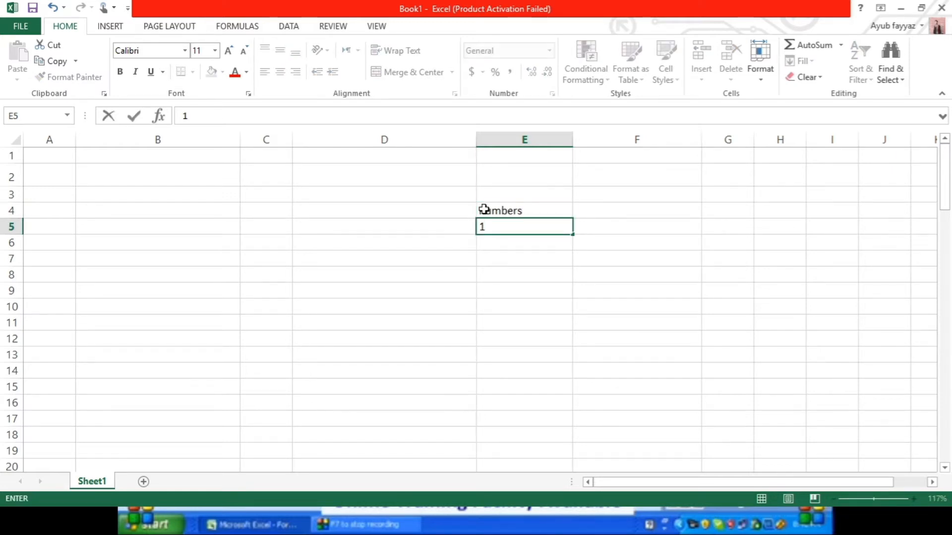
{"action": "key", "text": "Return"}
{"action": "type", "text": "to"}
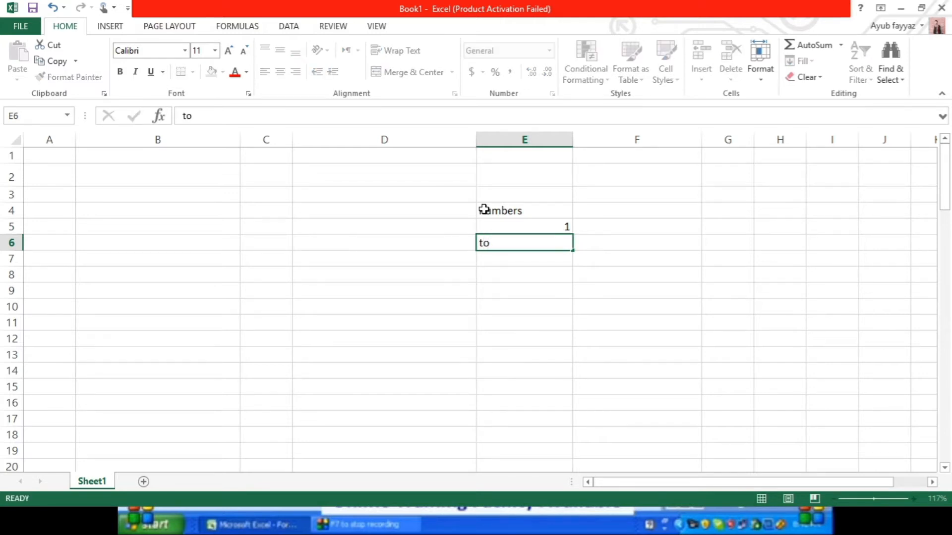
{"action": "key", "text": "Return"}
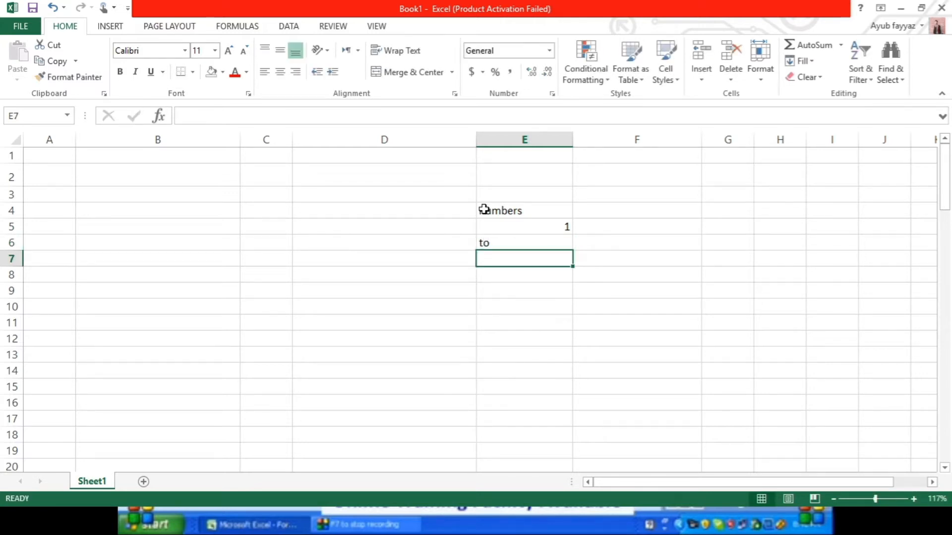
{"action": "type", "text": "20"}
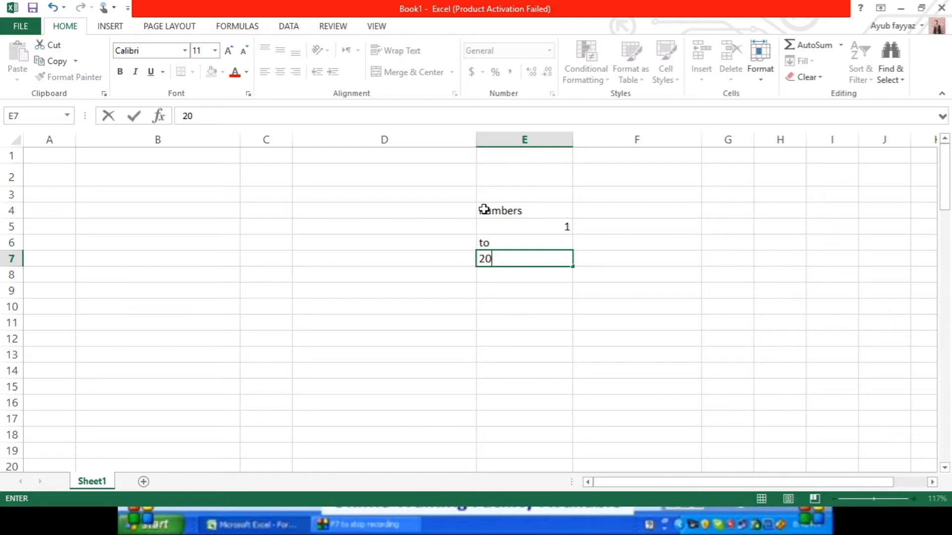
{"action": "key", "text": "Tab"}
Step: Enter =RANDBETWEEN(E5,E7) in cell F5 to generate a random number within the first range
{"action": "key", "text": "Up"}
{"action": "key", "text": "Up"}
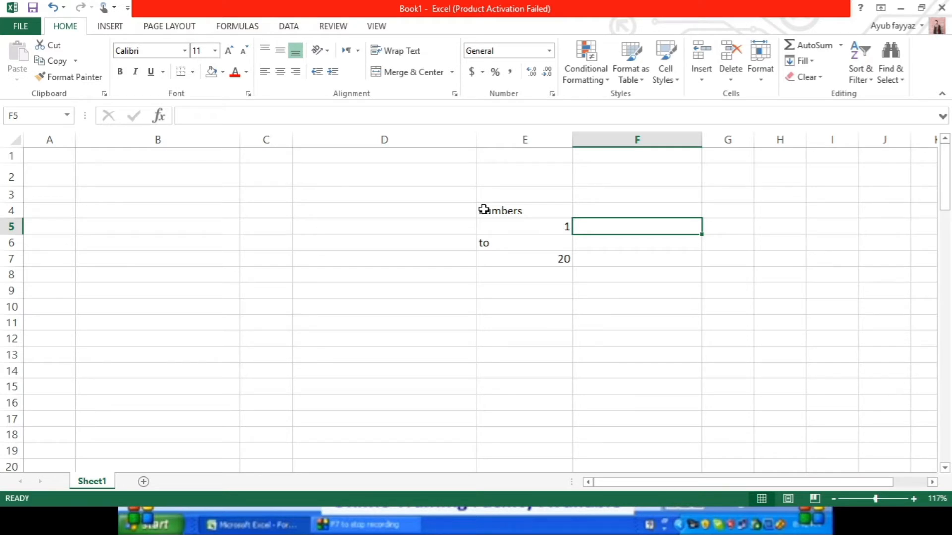
{"action": "type", "text": "=ra"}
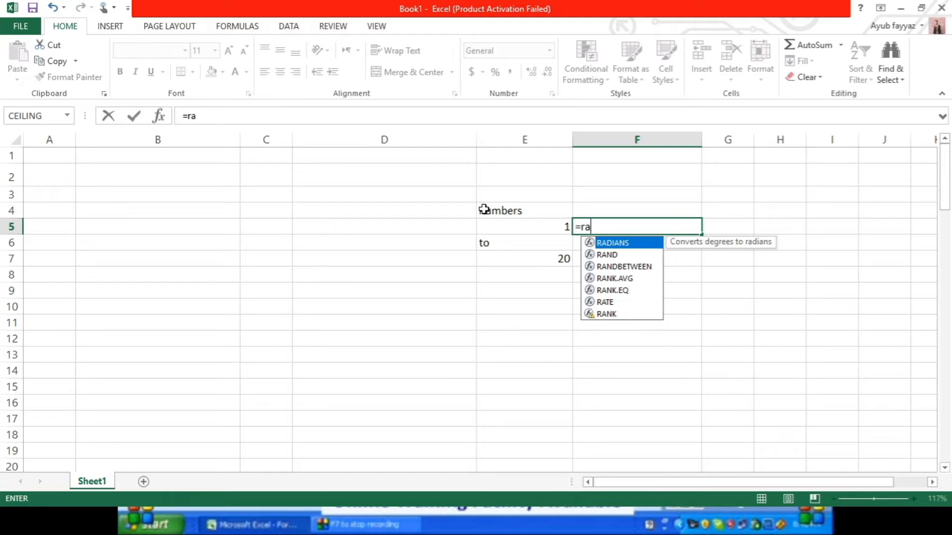
{"action": "type", "text": "n"}
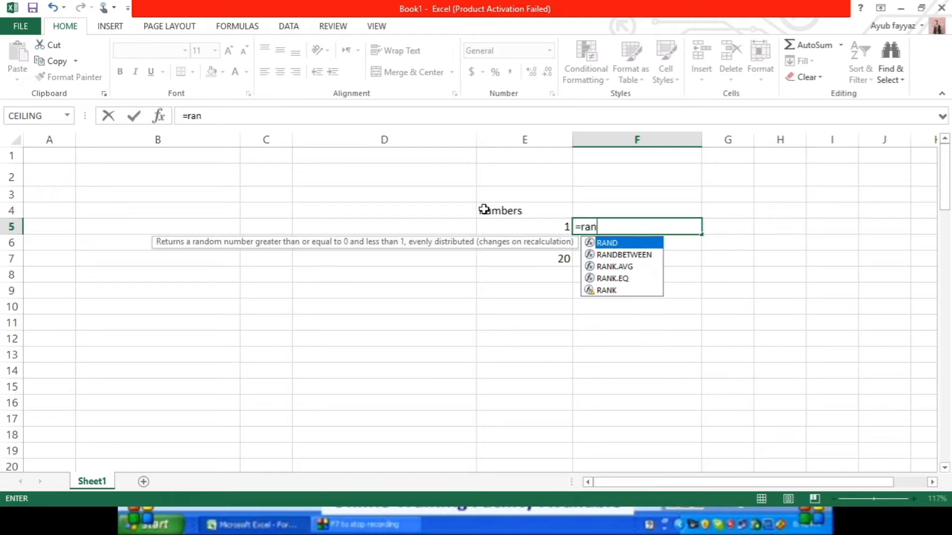
{"action": "double_click", "coordinate": [624, 255]}
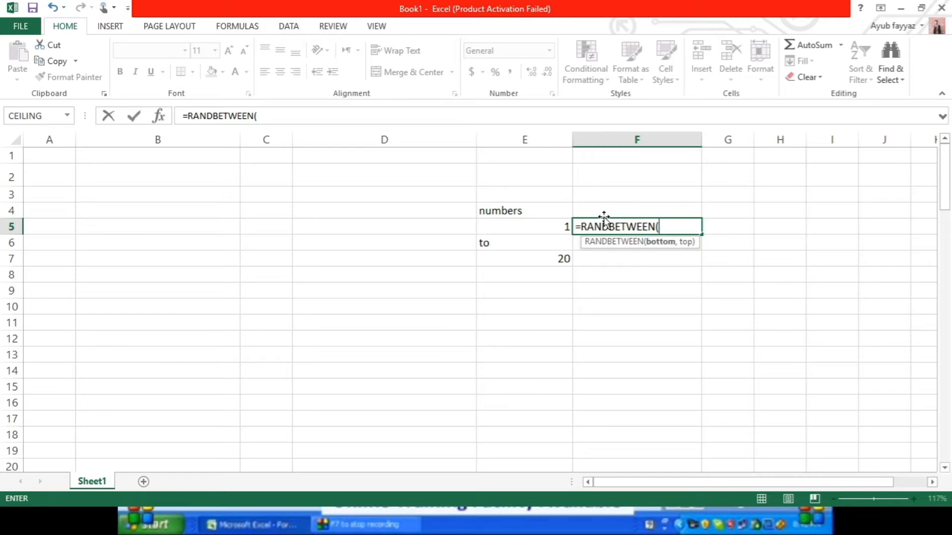
{"action": "left_click", "coordinate": [523, 230]}
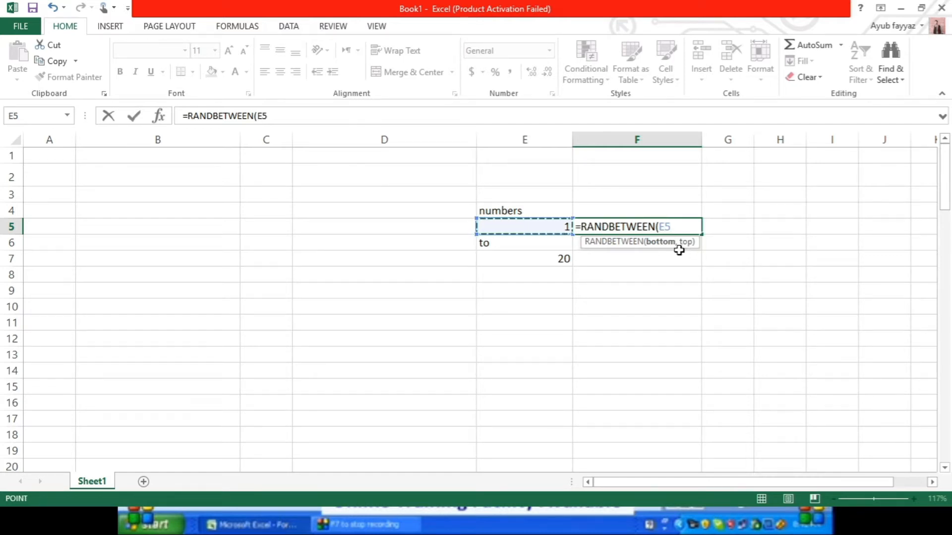
{"action": "type", "text": ","}
{"action": "left_click", "coordinate": [549, 268]}
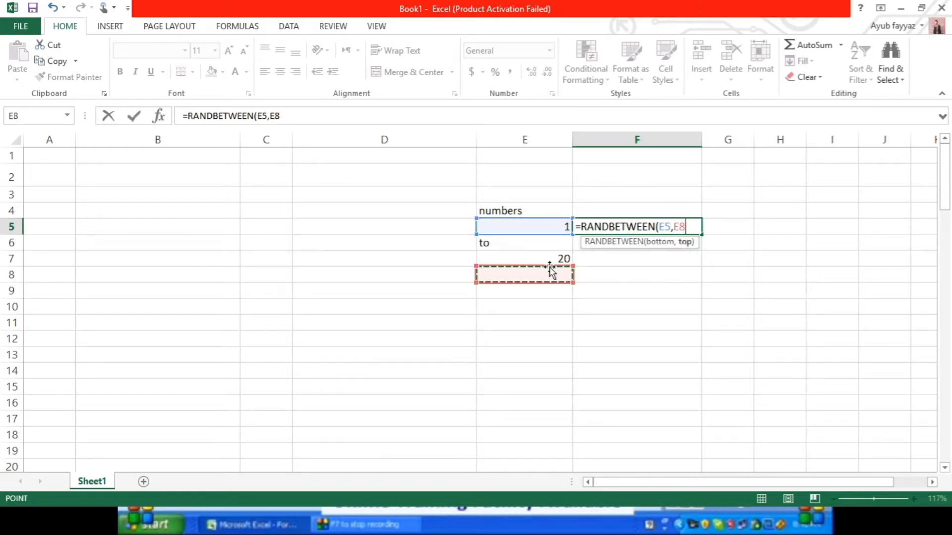
{"action": "left_click", "coordinate": [549, 259]}
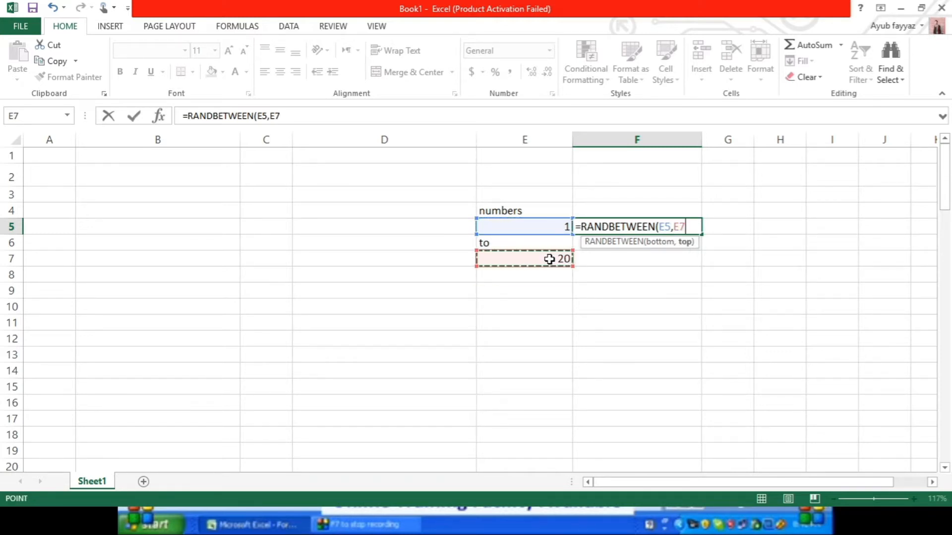
{"action": "type", "text": ")"}
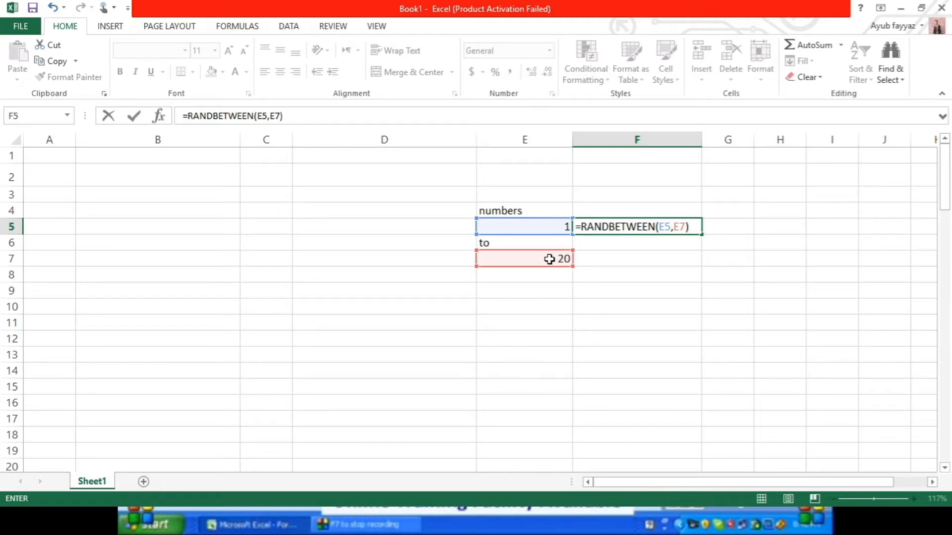
{"action": "key", "text": "Return"}
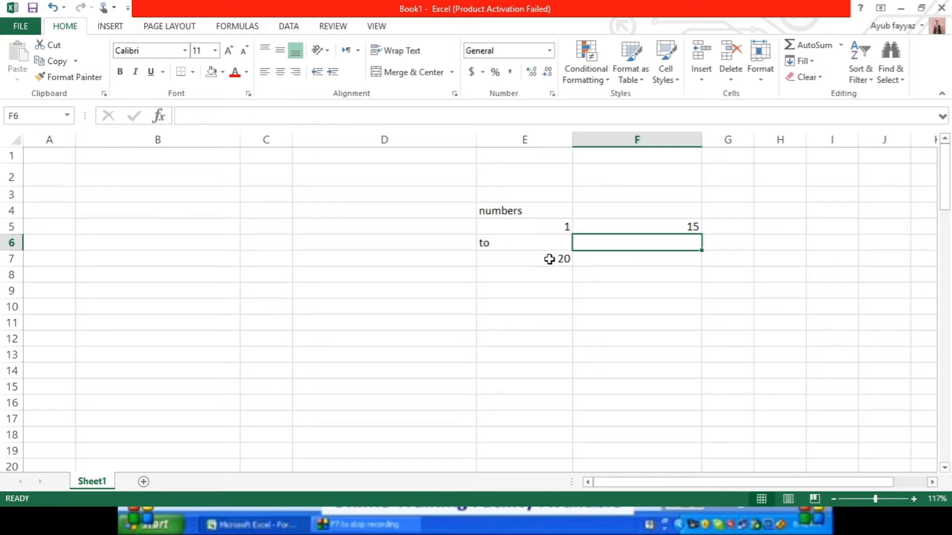
{"action": "left_click", "coordinate": [644, 225]}
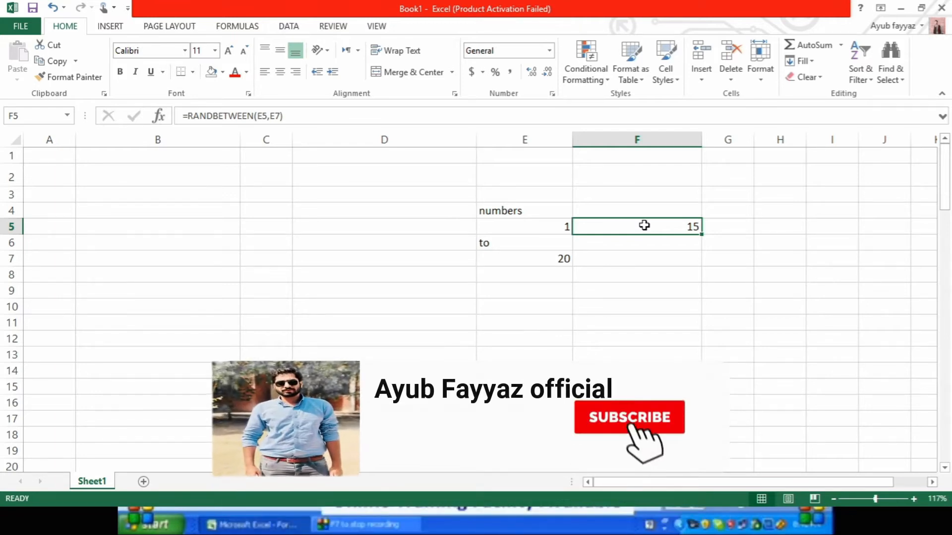
Step: Enter a second range in cells E9 to E11: 20, "to" and 30
{"action": "left_click", "coordinate": [532, 290]}
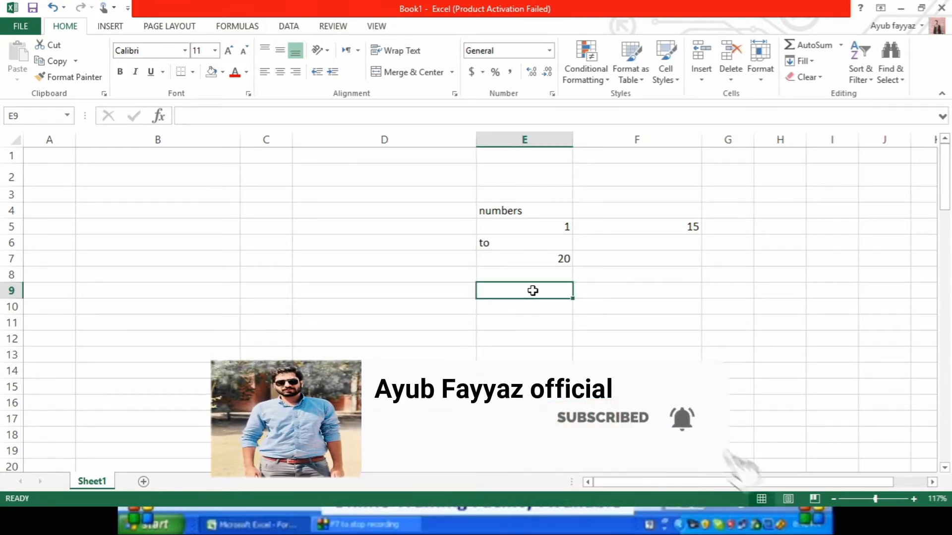
{"action": "type", "text": "20"}
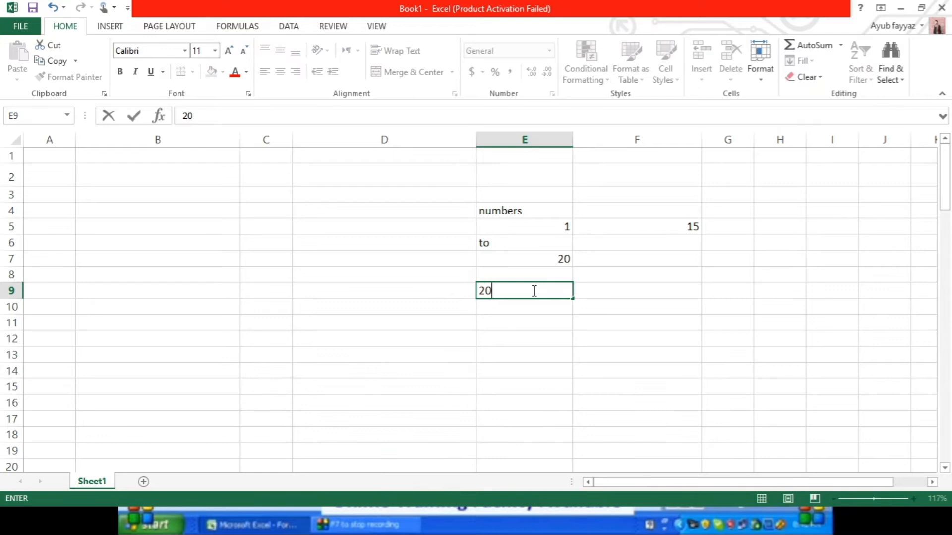
{"action": "key", "text": "Return"}
{"action": "type", "text": "to"}
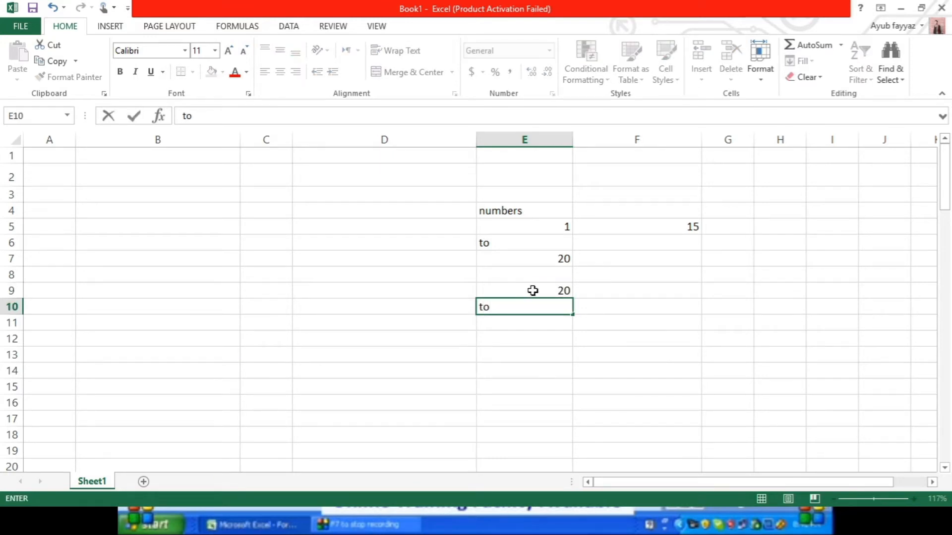
{"action": "key", "text": "Return"}
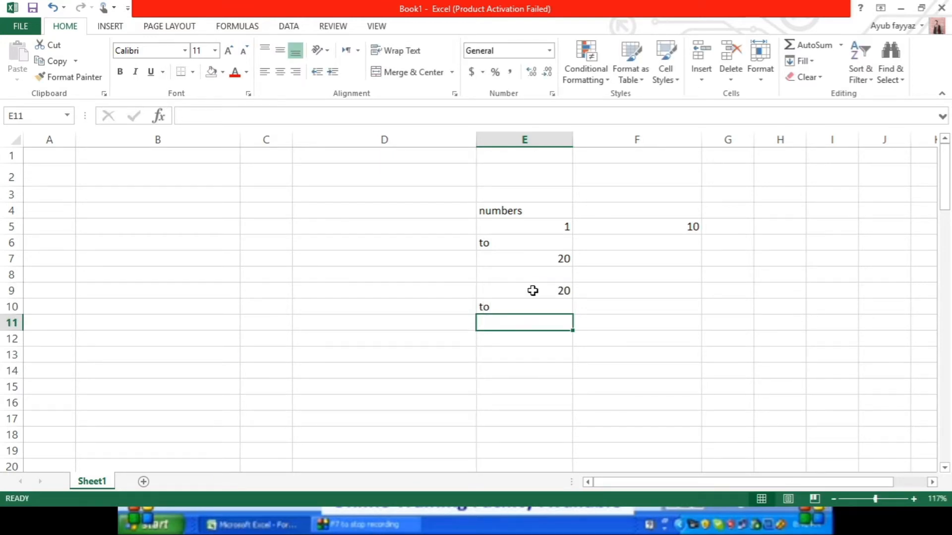
{"action": "type", "text": "30"}
{"action": "key", "text": "Return"}
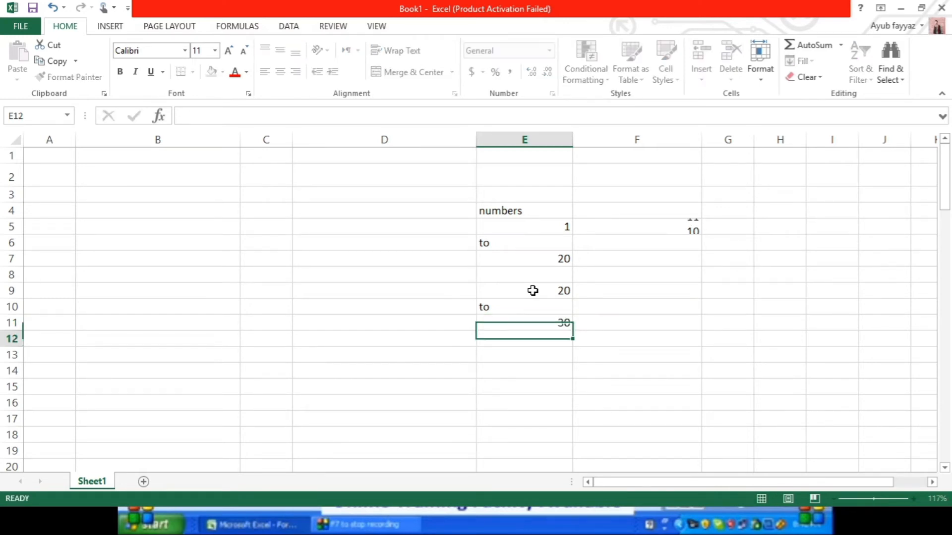
Step: Enter a RANDBETWEEN formula in cell F9 with E9 as the bottom and E11 as the top value
{"action": "key", "text": "Up"}
{"action": "key", "text": "Right"}
{"action": "key", "text": "Right"}
{"action": "key", "text": "Up"}
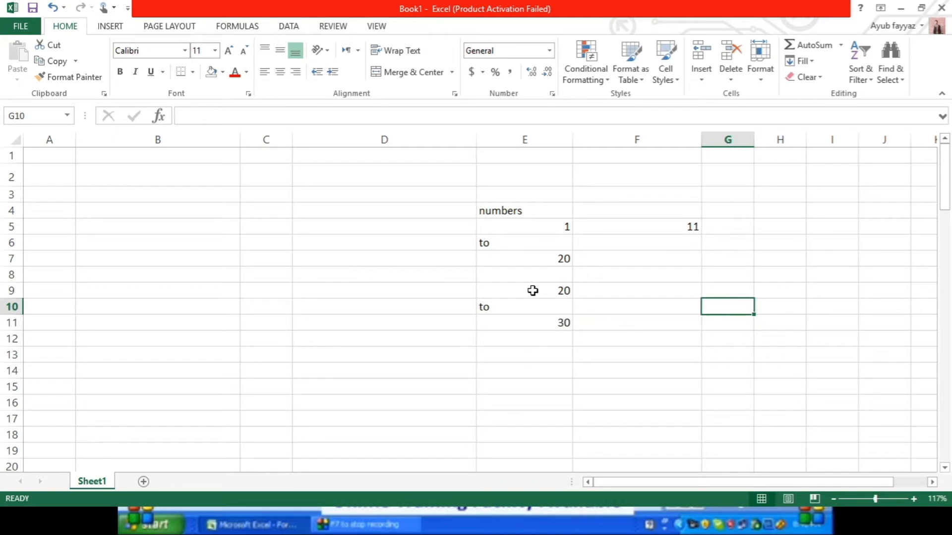
{"action": "key", "text": "Left"}
{"action": "key", "text": "Up"}
{"action": "key", "text": "Down"}
{"action": "key", "text": "Up"}
{"action": "key", "text": "Down"}
{"action": "key", "text": "Up"}
{"action": "type", "text": "=ran"}
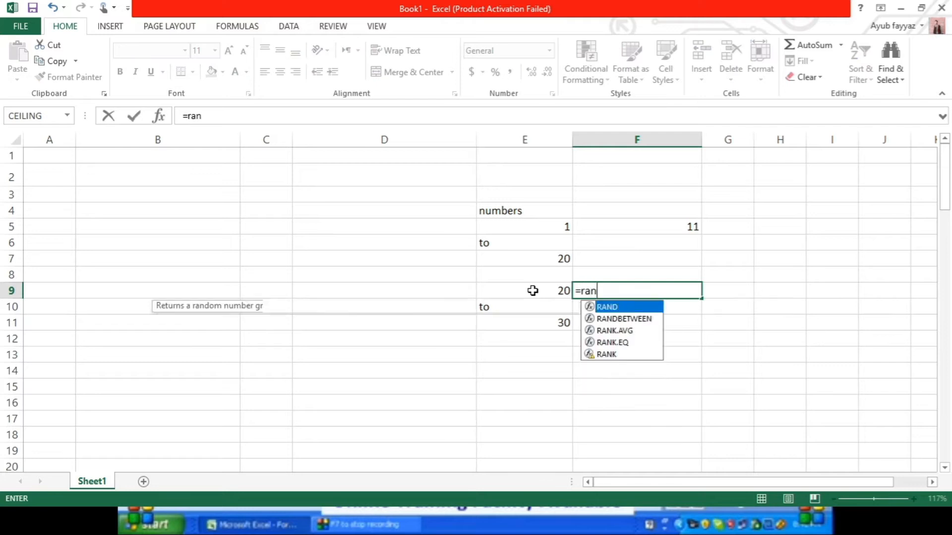
{"action": "double_click", "coordinate": [624, 319]}
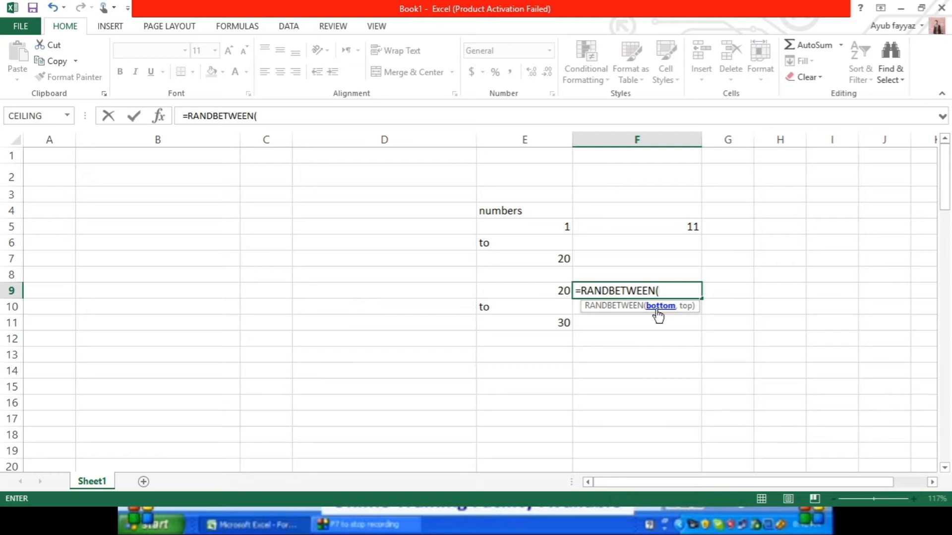
{"action": "left_click", "coordinate": [562, 295]}
{"action": "type", "text": ","}
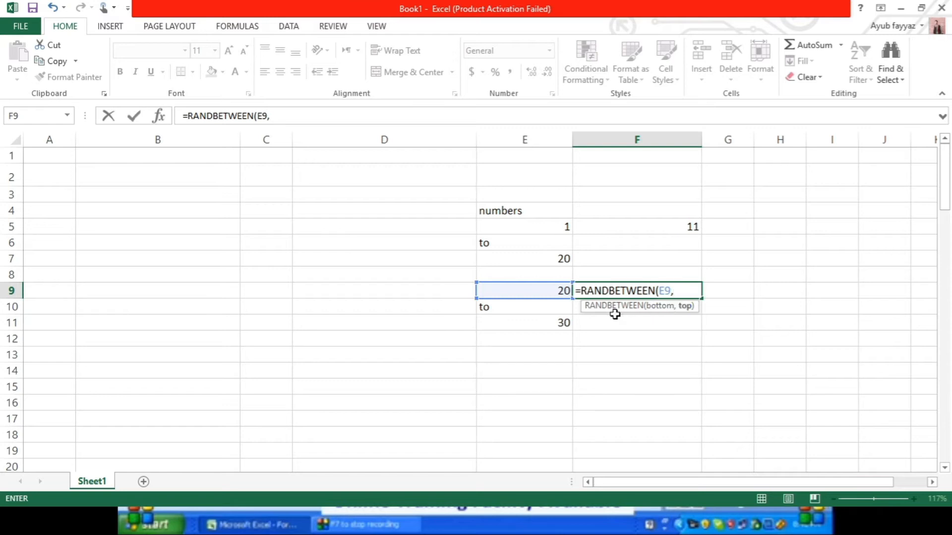
{"action": "left_click", "coordinate": [559, 326]}
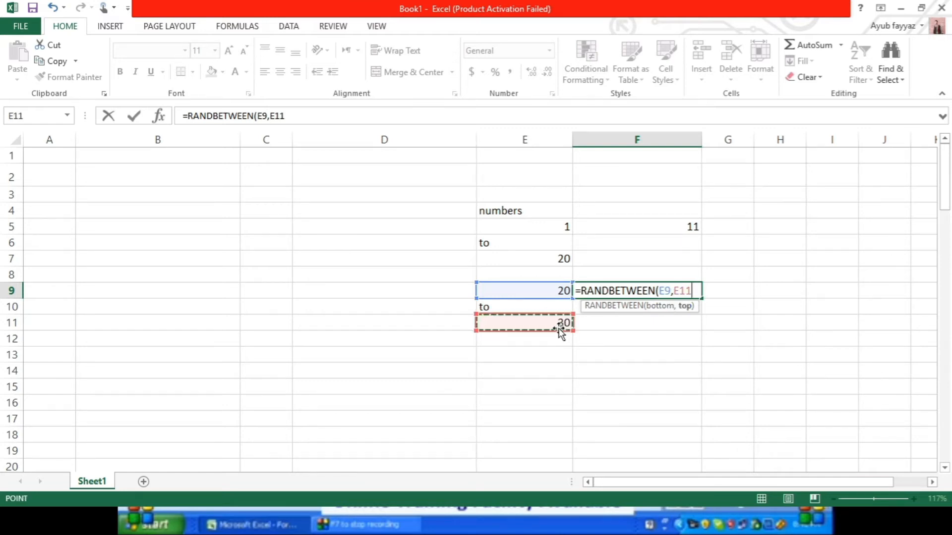
{"action": "key", "text": "Return"}
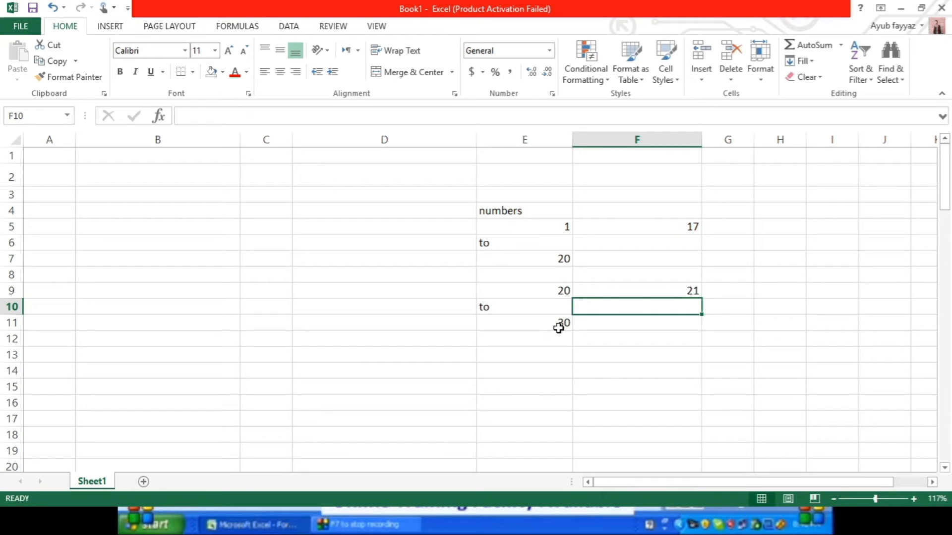
Step: Recalculate the sheet repeatedly to generate new random numbers in F5 and F9
{"action": "key", "text": "F9"}
{"action": "key", "text": "F9"}
{"action": "key", "text": "F9"}
{"action": "key", "text": "F9"}
{"action": "key", "text": "F9"}
{"action": "key", "text": "F9"}
{"action": "key", "text": "F9"}
{"action": "key", "text": "F9"}
{"action": "key", "text": "F9"}
{"action": "key", "text": "F9"}
{"action": "key", "text": "F9"}
{"action": "key", "text": "F9"}
{"action": "key", "text": "F9"}
{"action": "key", "text": "F9"}
{"action": "key", "text": "F9"}
{"action": "key", "text": "F9"}
{"action": "key", "text": "F9"}
{"action": "key", "text": "F9"}
{"action": "key", "text": "F9"}
{"action": "key", "text": "F9"}
{"action": "key", "text": "F9"}
{"action": "key", "text": "F9"}
{"action": "key", "text": "F9"}
Step: Clear the contents of cells D4 to F13 and deselect the range
{"action": "left_click_drag", "start_coordinate": [410, 208], "coordinate": [678, 346]}
{"action": "key", "text": "Delete"}
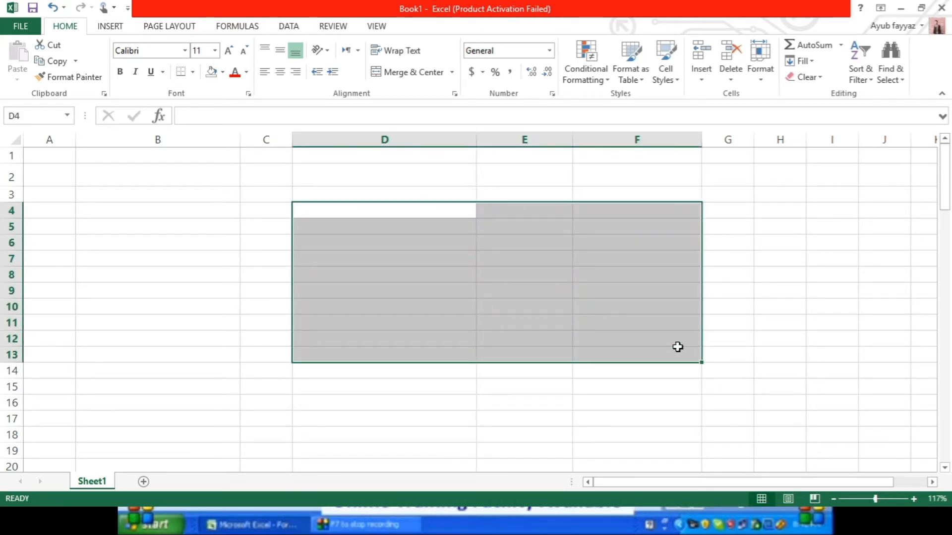
{"action": "left_click", "coordinate": [369, 247]}
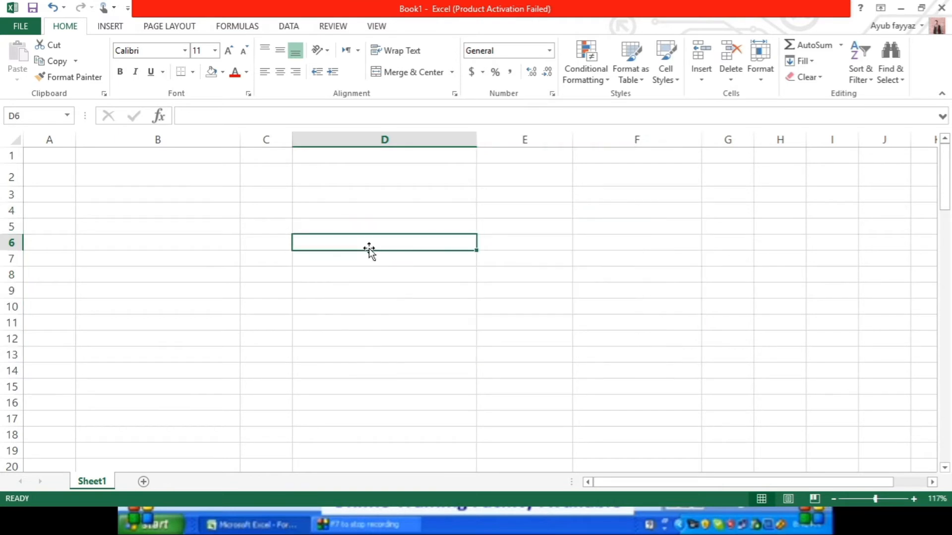
{"action": "left_click", "coordinate": [359, 215]}
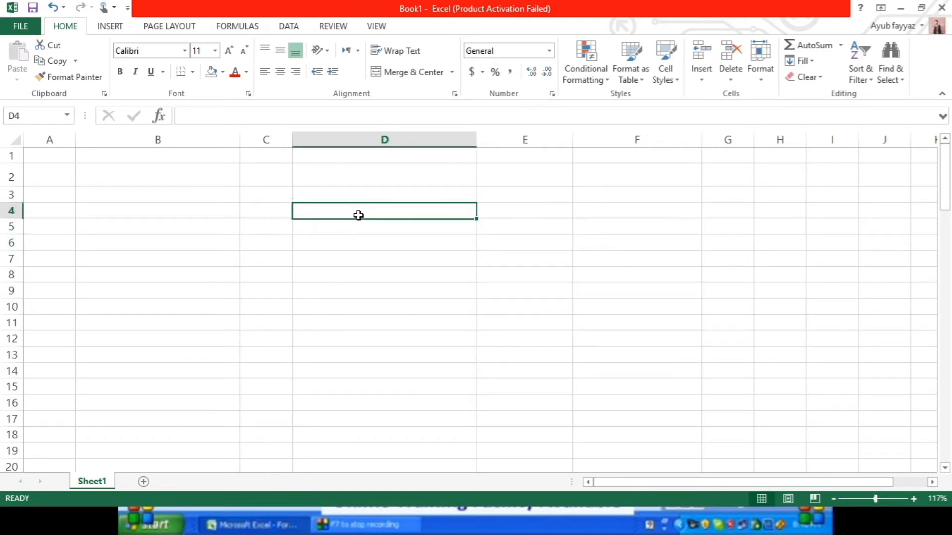
Step: Enter the heading "lottery No's" in cell E5, with 1 in E6 and "to" in E7
{"action": "left_click", "coordinate": [519, 222]}
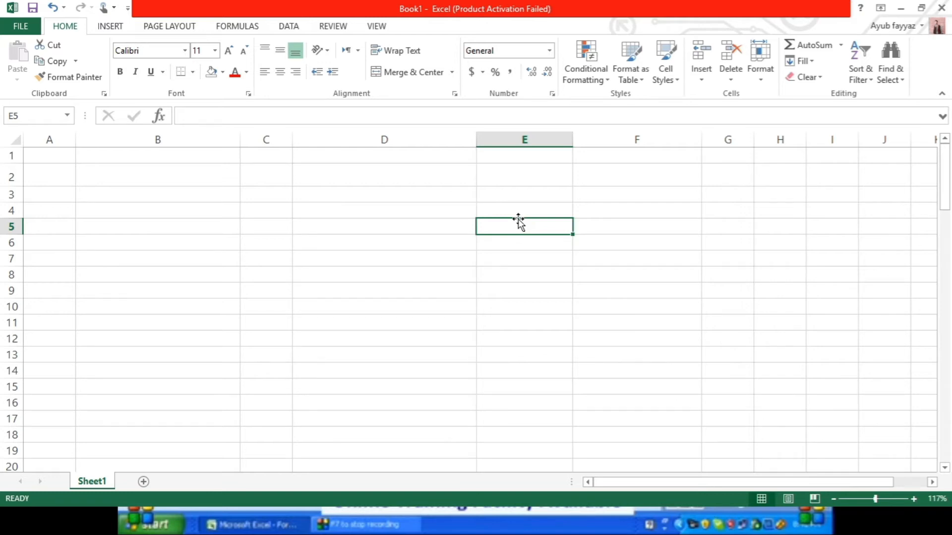
{"action": "type", "text": "lotte"}
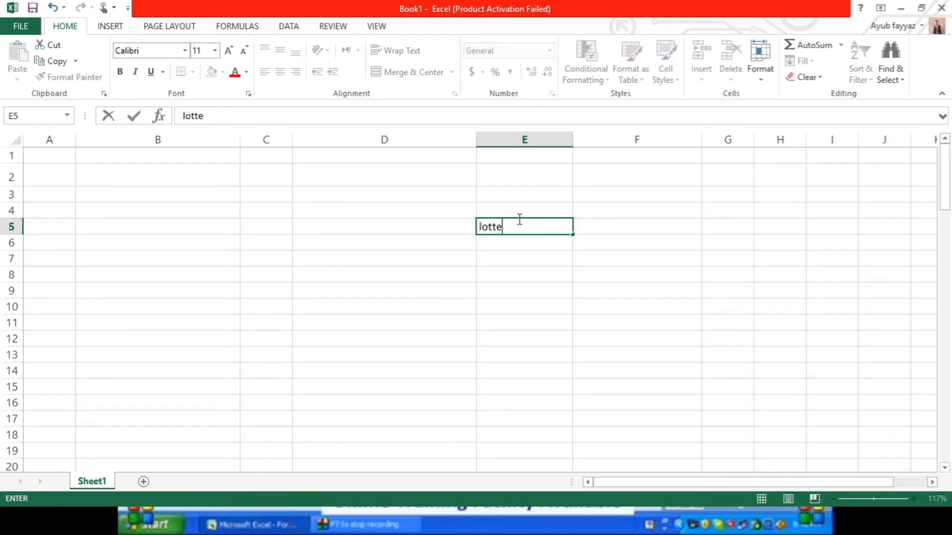
{"action": "type", "text": "ry No's"}
{"action": "key", "text": "Return"}
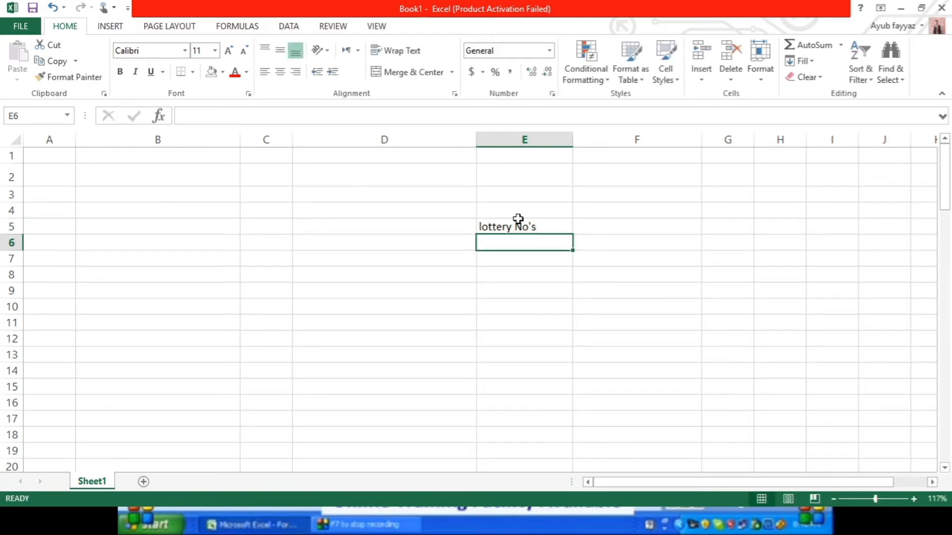
{"action": "type", "text": "1"}
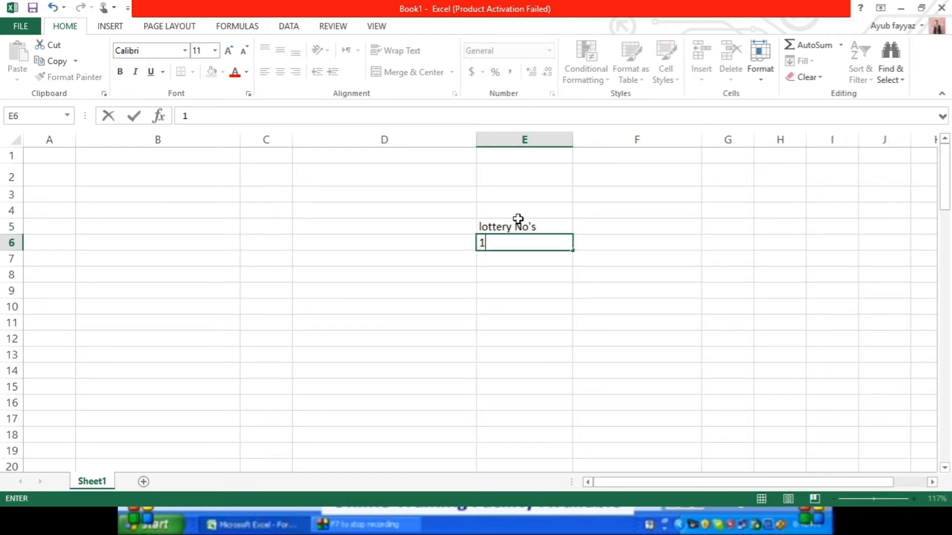
{"action": "key", "text": "Return"}
{"action": "key", "text": "Right"}
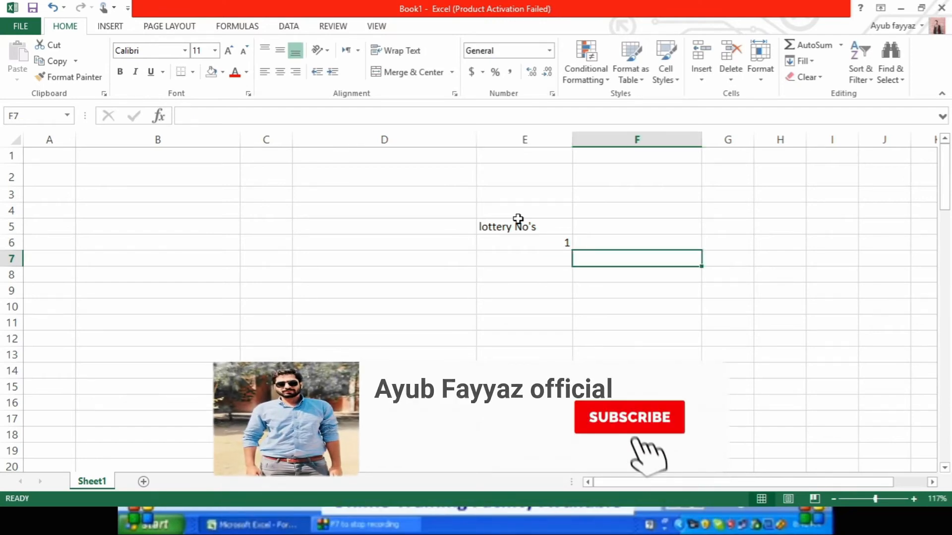
{"action": "key", "text": "Left"}
{"action": "type", "text": "to"}
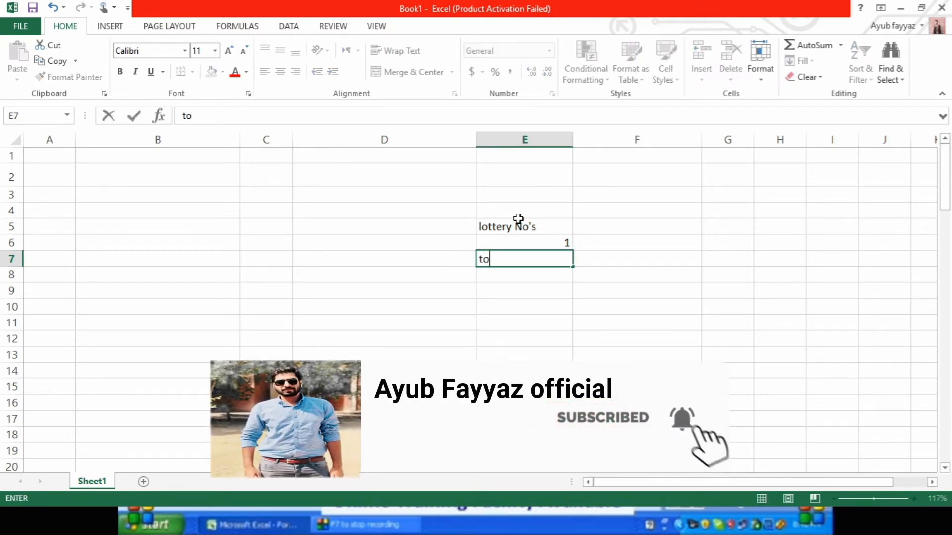
{"action": "key", "text": "Return"}
{"action": "key", "text": "Up"}
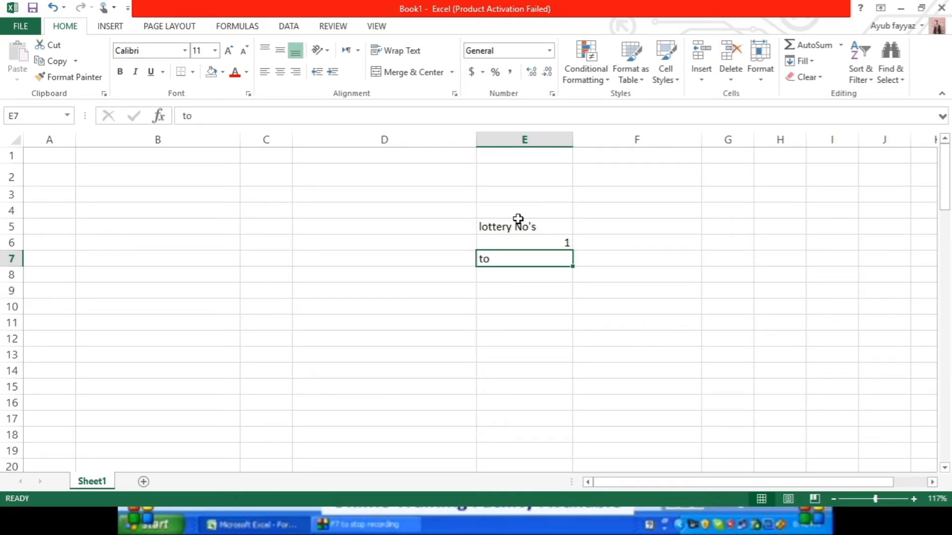
Step: Replace the entry in cell E6 with "1 to 80" and clear the text in E7
{"action": "key", "text": "Up"}
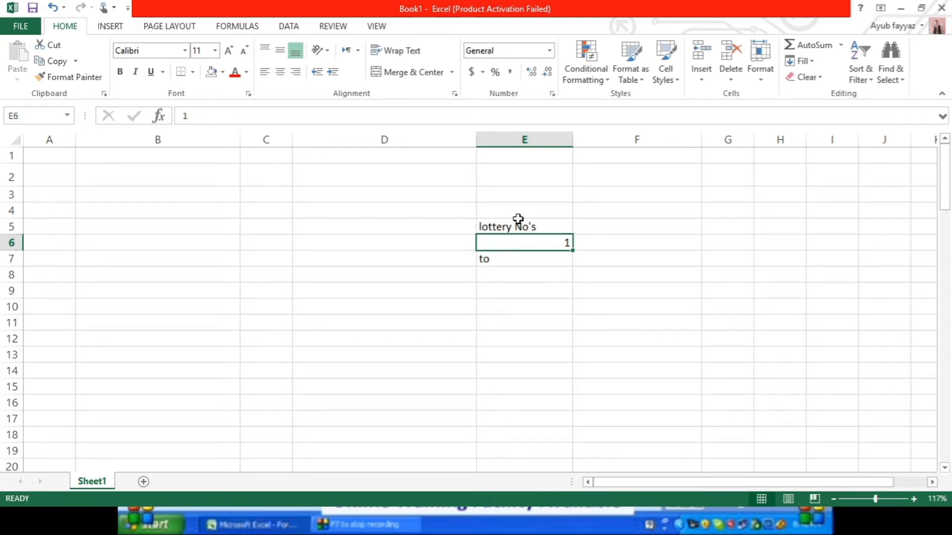
{"action": "type", "text": "1 to"}
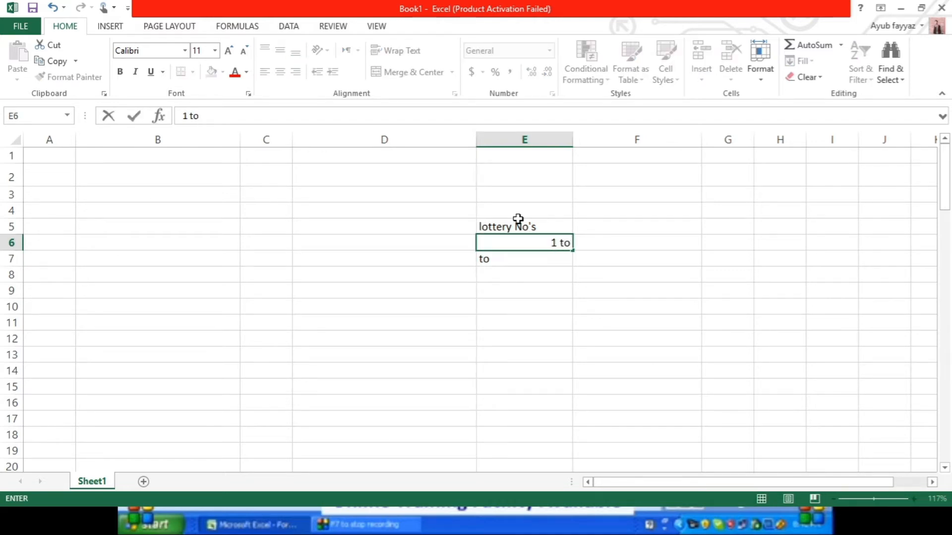
{"action": "type", "text": " 80"}
{"action": "key", "text": "Return"}
{"action": "key", "text": "BackSpace"}
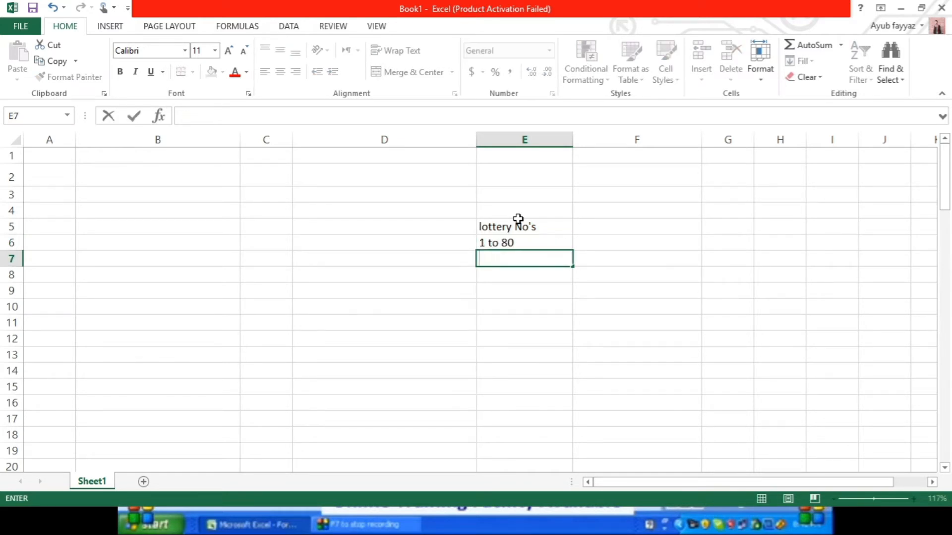
Step: Enter the prize ranks "ist", "2nd" and "3rd" in cells F6 to F8
{"action": "key", "text": "Right"}
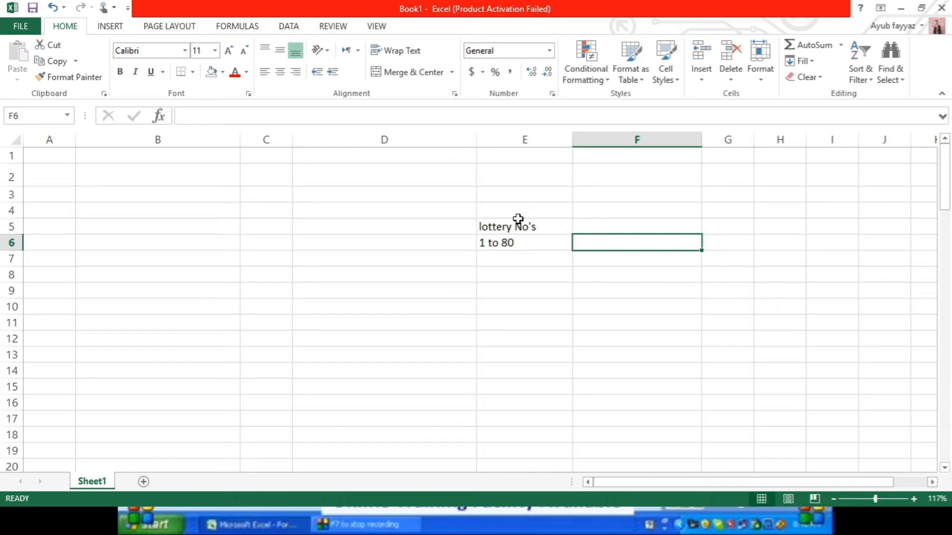
{"action": "type", "text": "ist"}
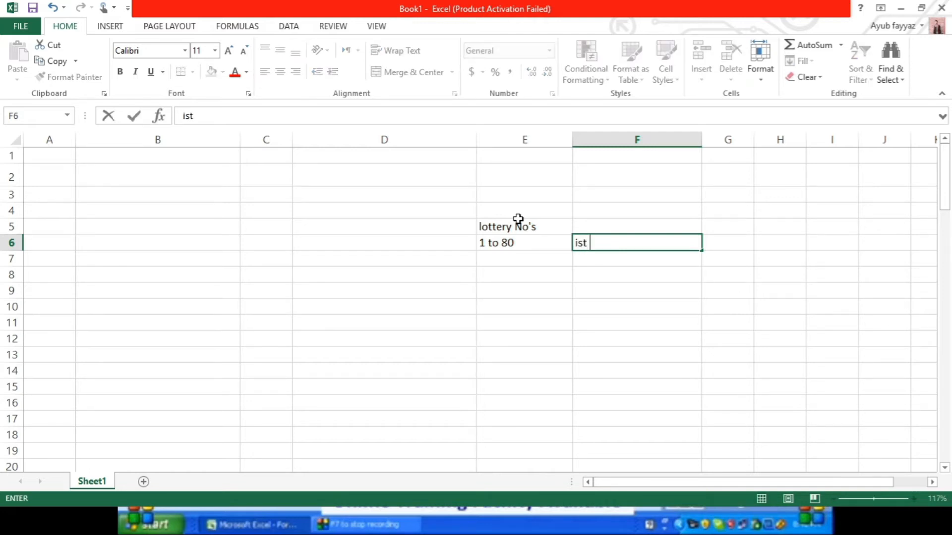
{"action": "key", "text": "Return"}
{"action": "type", "text": "2nd"}
{"action": "key", "text": "Return"}
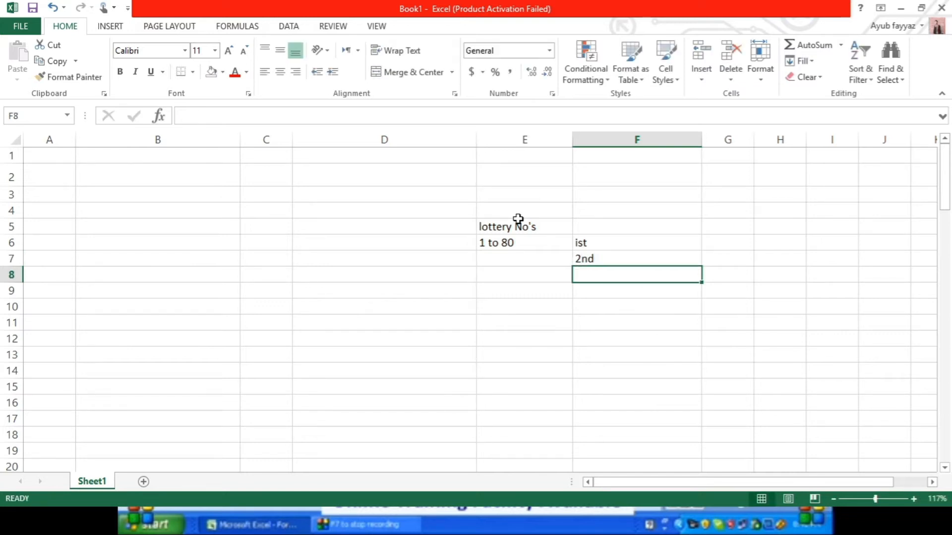
{"action": "type", "text": "3rd"}
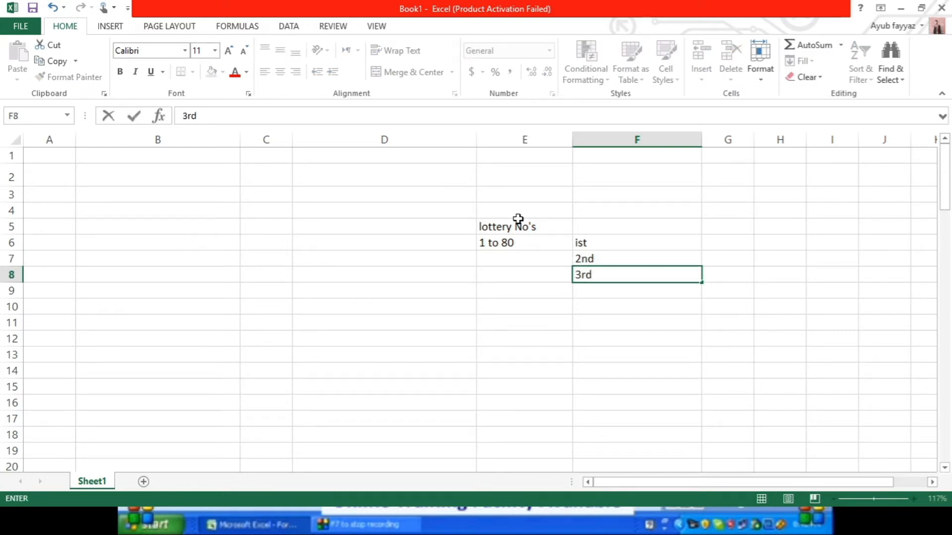
{"action": "key", "text": "Return"}
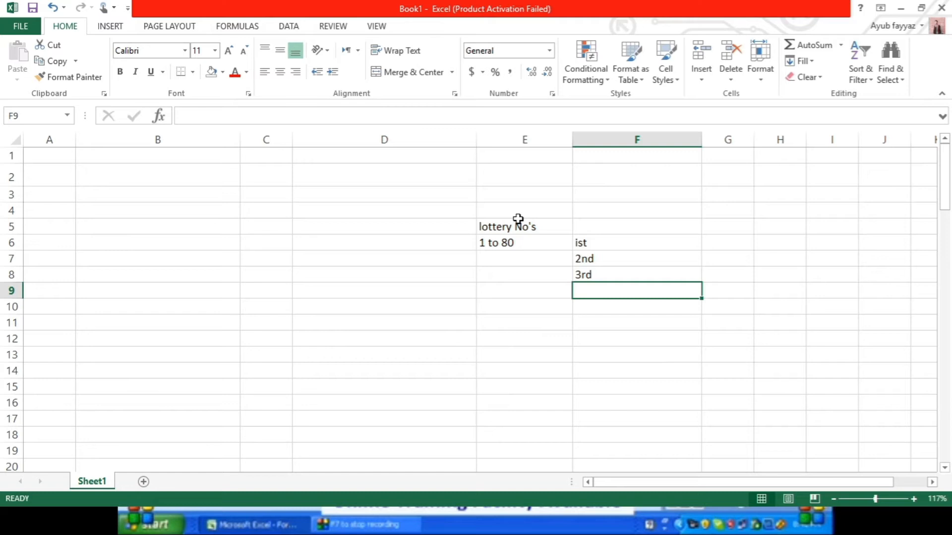
Step: Enter the lottery number limits as separate values, with 1 in cell E6 and 80 in E7
{"action": "left_click", "coordinate": [511, 252]}
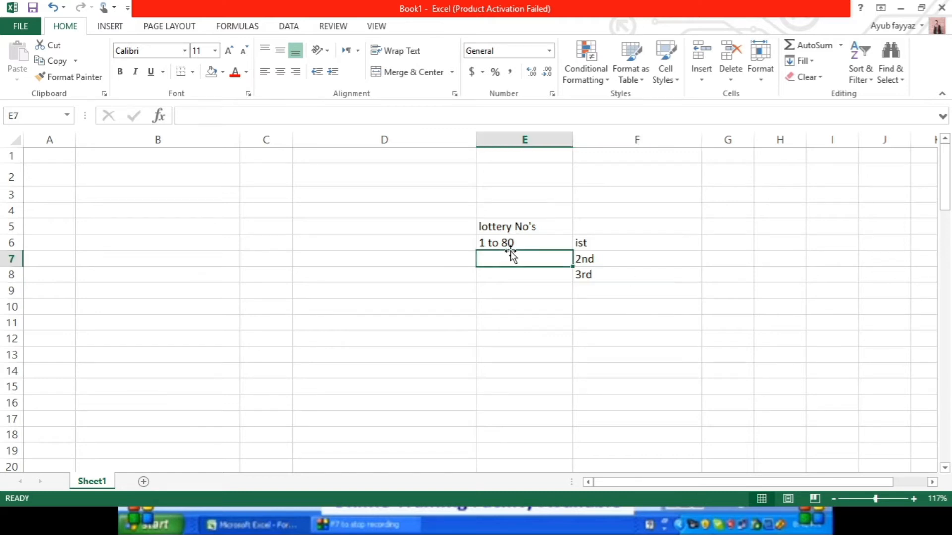
{"action": "left_click", "coordinate": [507, 247]}
{"action": "type", "text": "1"}
{"action": "key", "text": "Return"}
{"action": "type", "text": "80"}
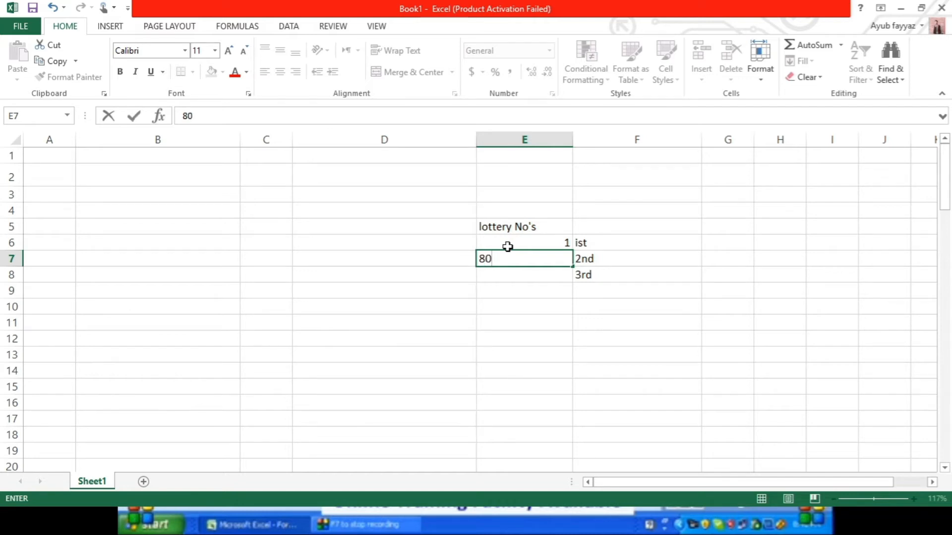
{"action": "key", "text": "Tab"}
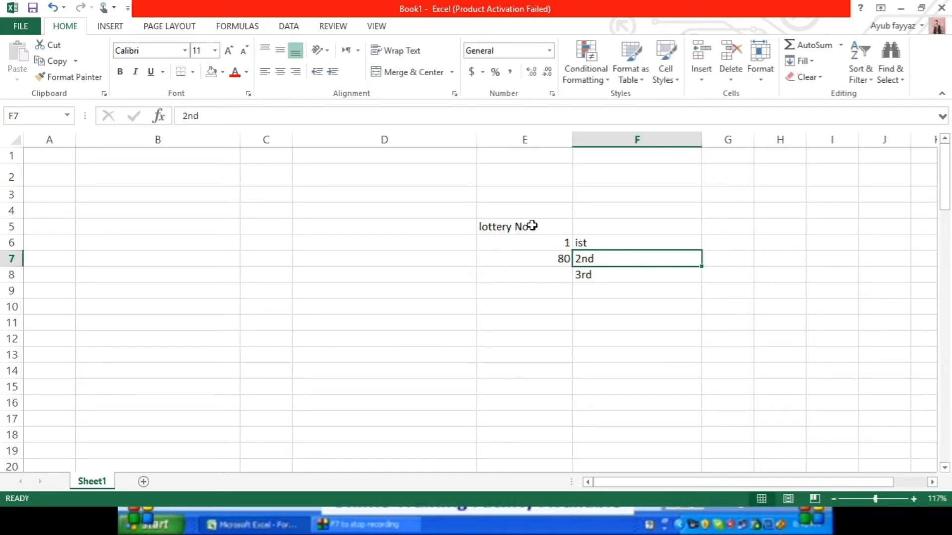
Step: Add the heading "winners" in cell G5 and the heading "prizes" in F5
{"action": "left_click", "coordinate": [724, 226]}
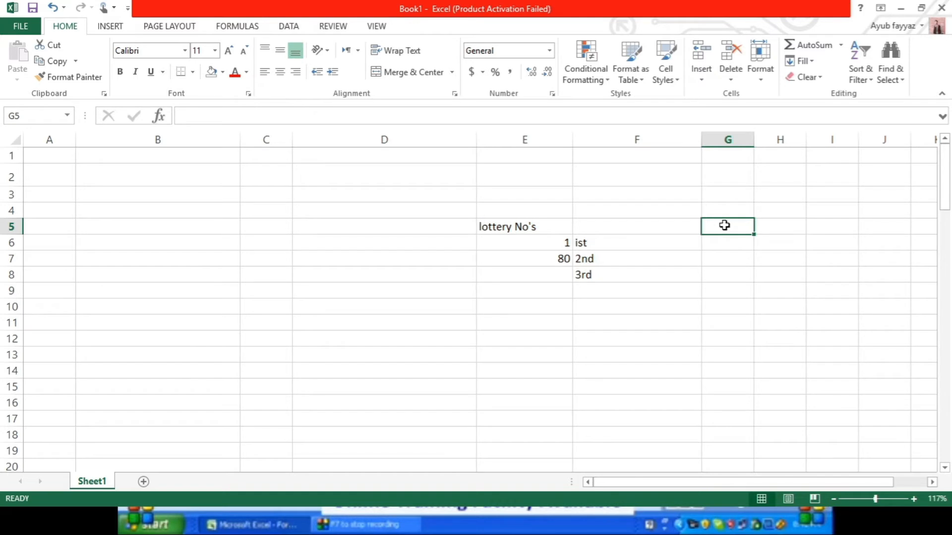
{"action": "type", "text": "winners"}
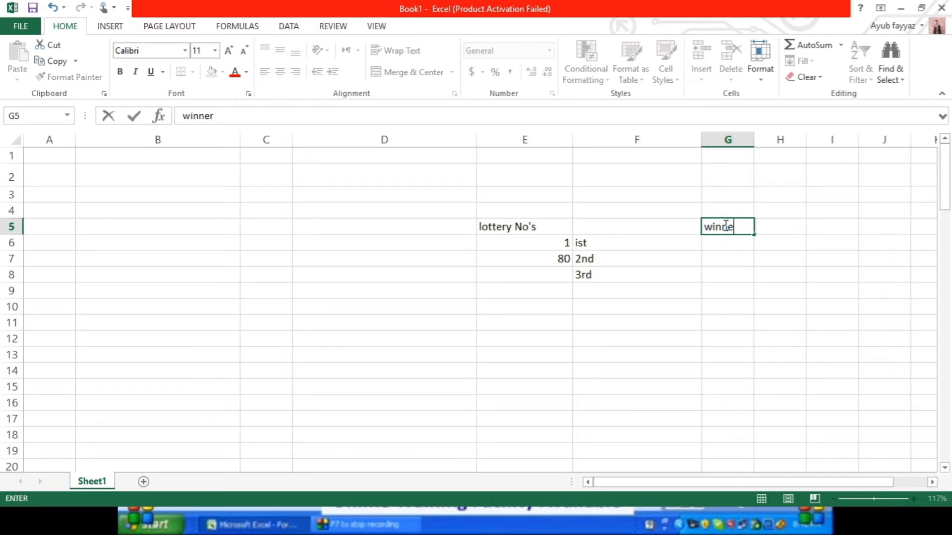
{"action": "left_click", "coordinate": [728, 238]}
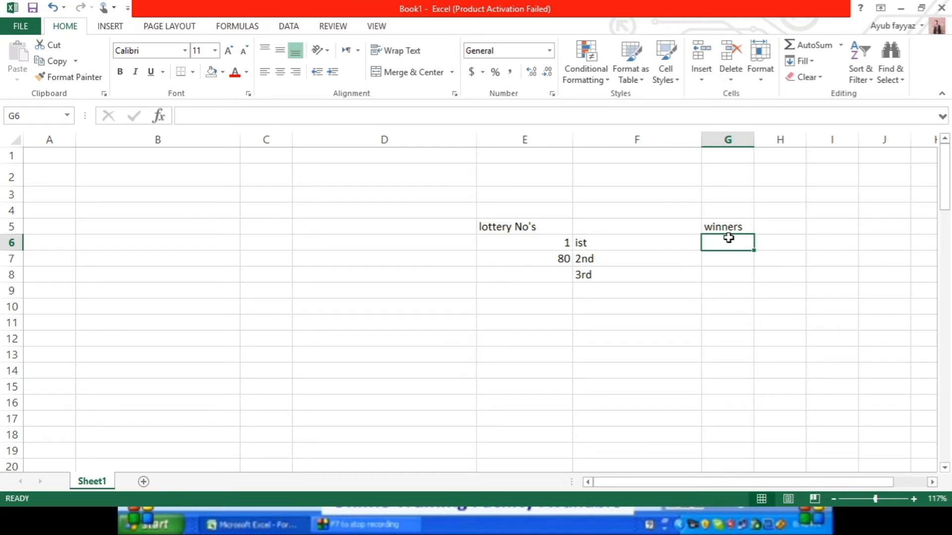
{"action": "left_click", "coordinate": [638, 229]}
{"action": "type", "text": "prizes"}
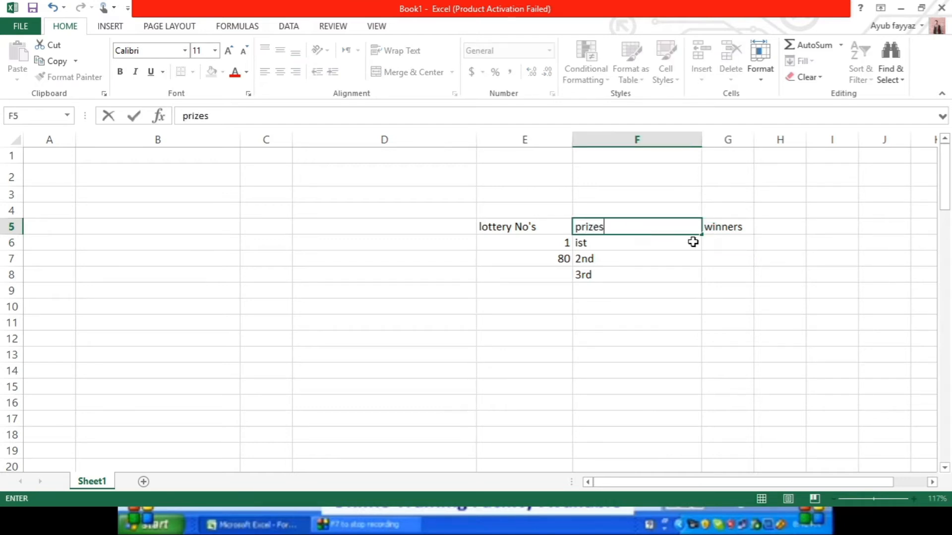
{"action": "left_click", "coordinate": [712, 243]}
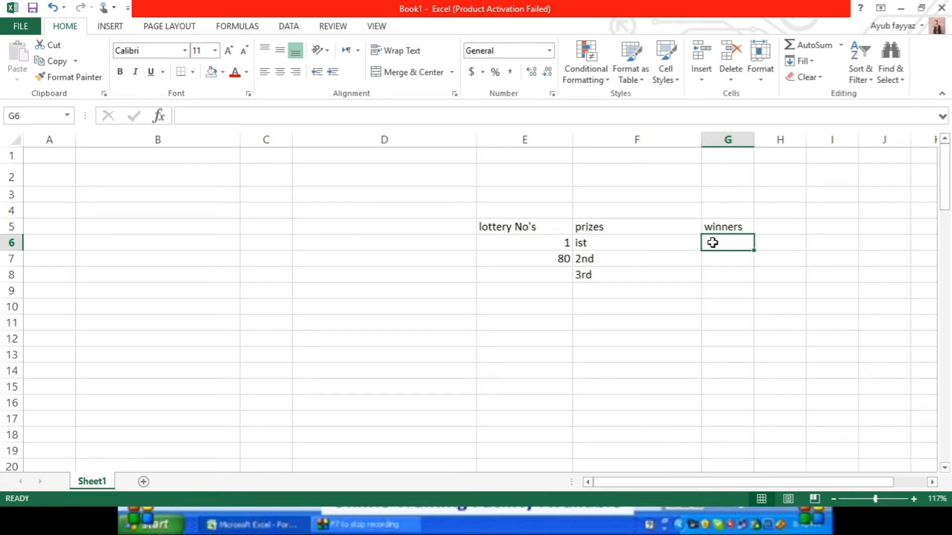
Step: Extend the prize list with "4th" in cell F9 and "5th" in F10
{"action": "scroll", "coordinate": [713, 243], "scroll_direction": "up", "scroll_amount": 3}
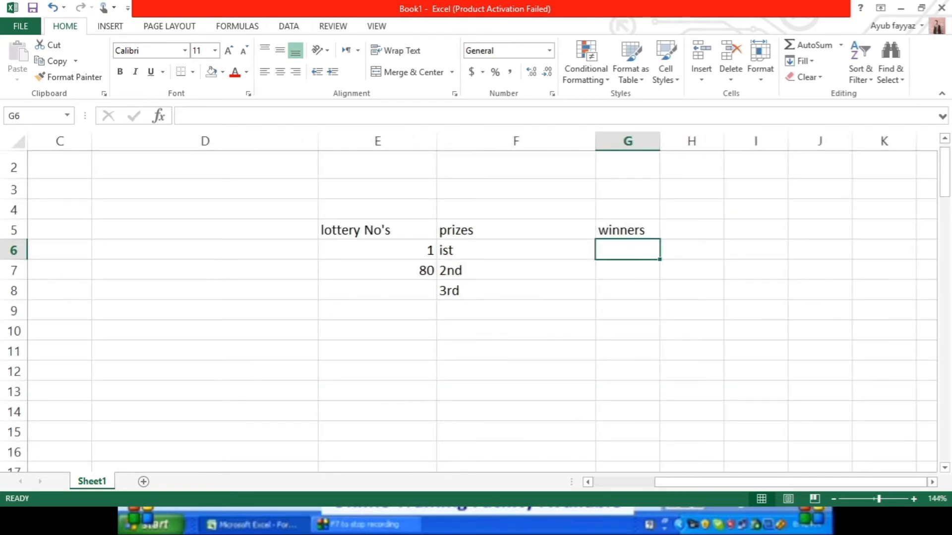
{"action": "left_click", "coordinate": [490, 316]}
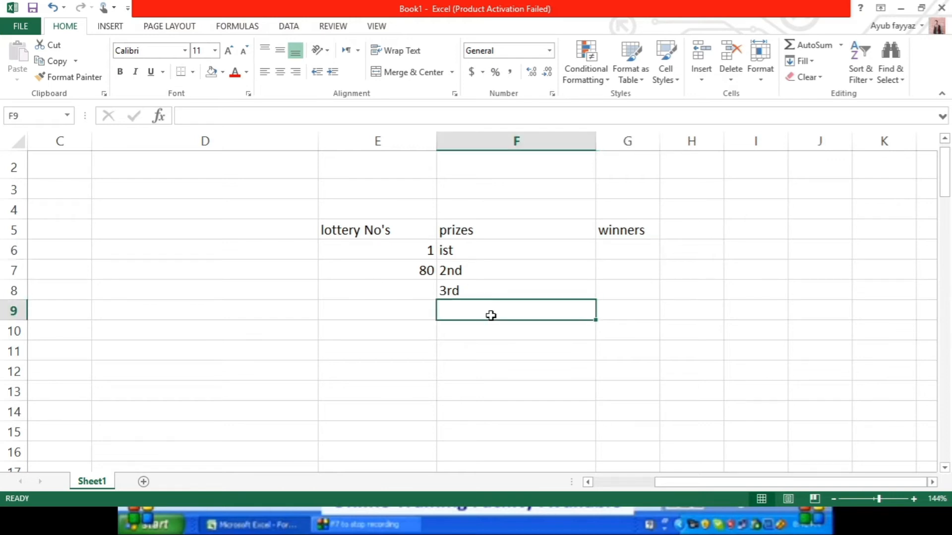
{"action": "type", "text": "4th"}
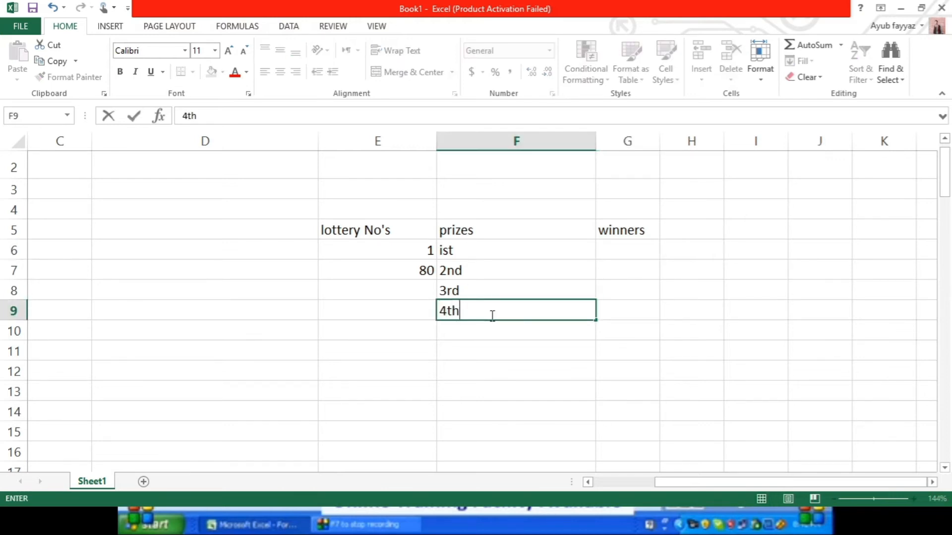
{"action": "key", "text": "Return"}
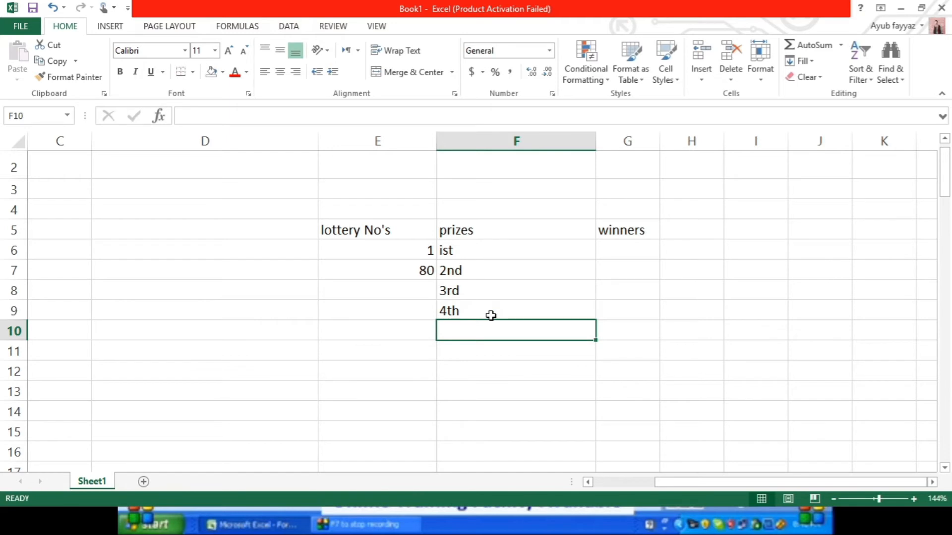
{"action": "type", "text": "5th"}
{"action": "key", "text": "Tab"}
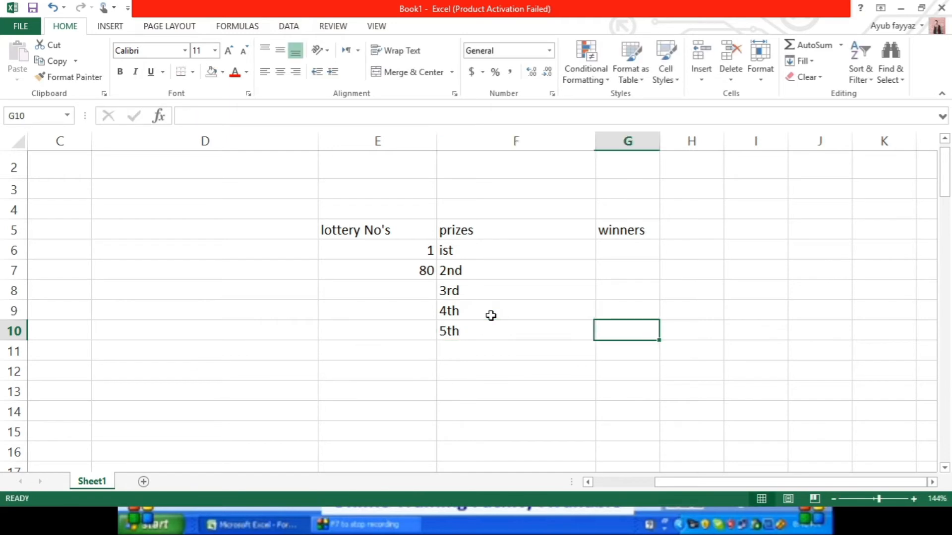
Step: Enter a RANDBETWEEN formula in cell G6 with E6 as the bottom and E7 as the top value
{"action": "key", "text": "Up"}
{"action": "key", "text": "Up"}
{"action": "key", "text": "Up"}
{"action": "key", "text": "Up"}
{"action": "key", "text": "Up"}
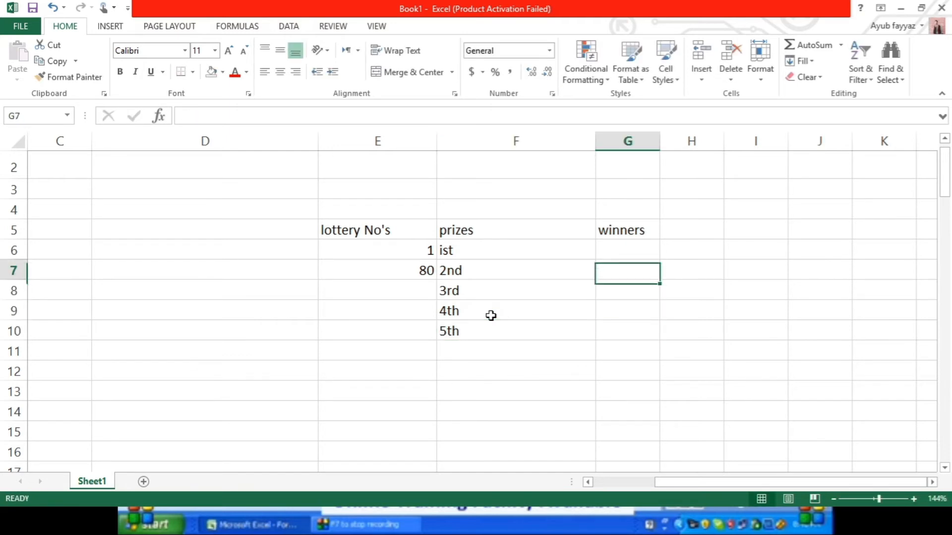
{"action": "key", "text": "Down"}
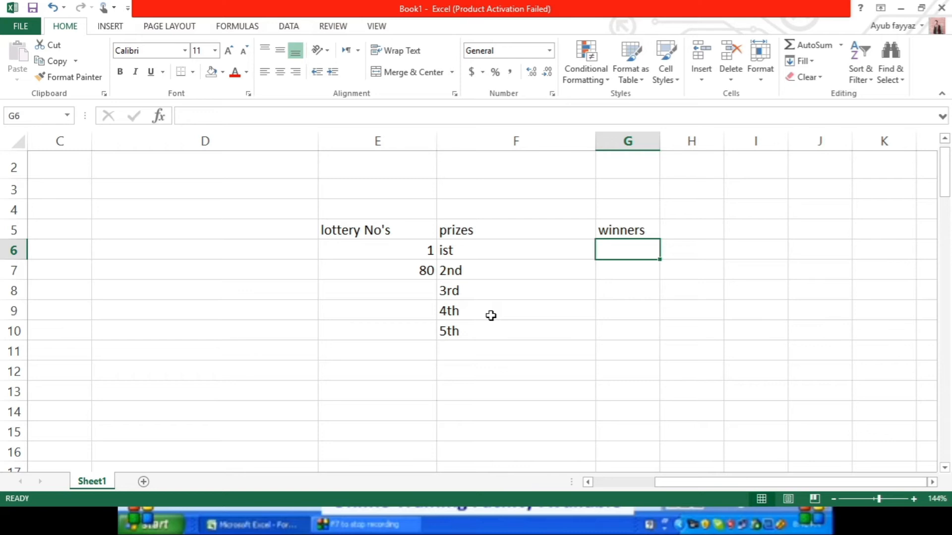
{"action": "type", "text": "=ra"}
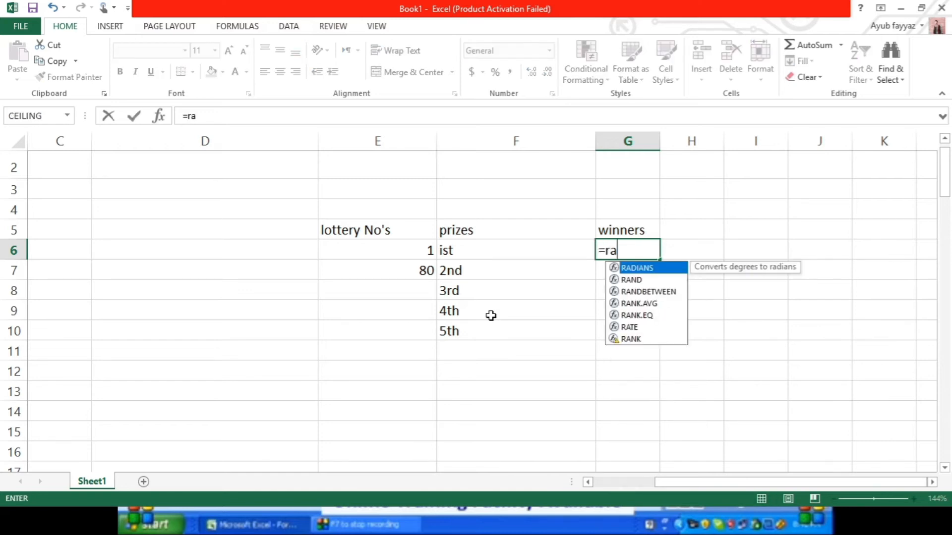
{"action": "type", "text": "n"}
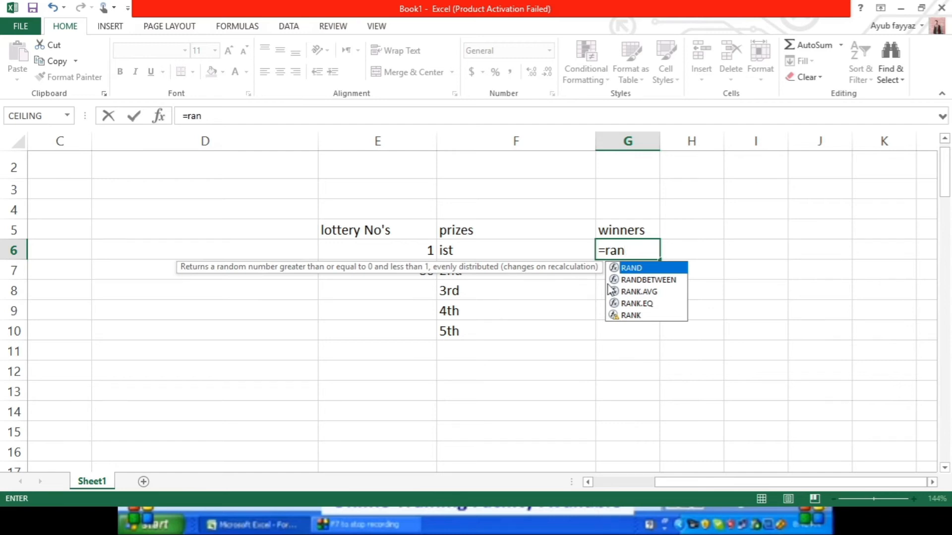
{"action": "double_click", "coordinate": [639, 280]}
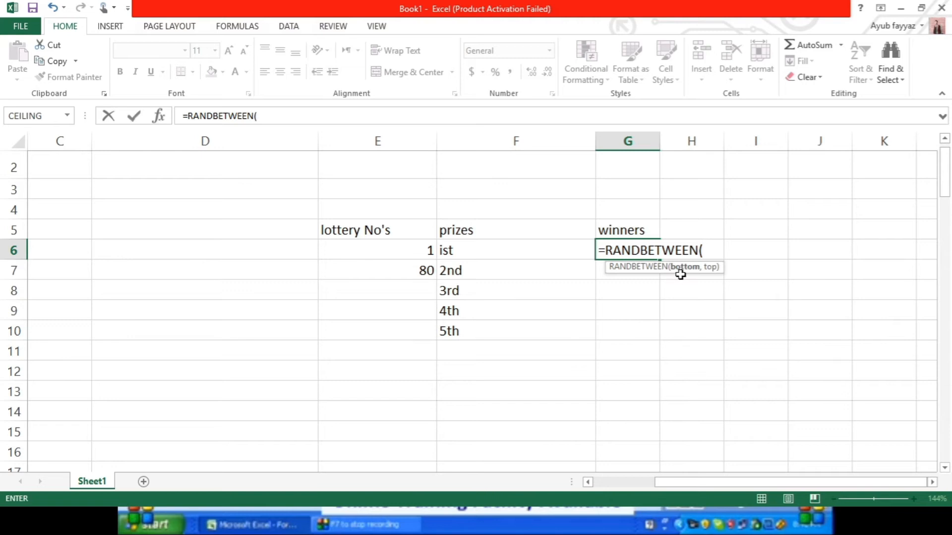
{"action": "left_click", "coordinate": [407, 253]}
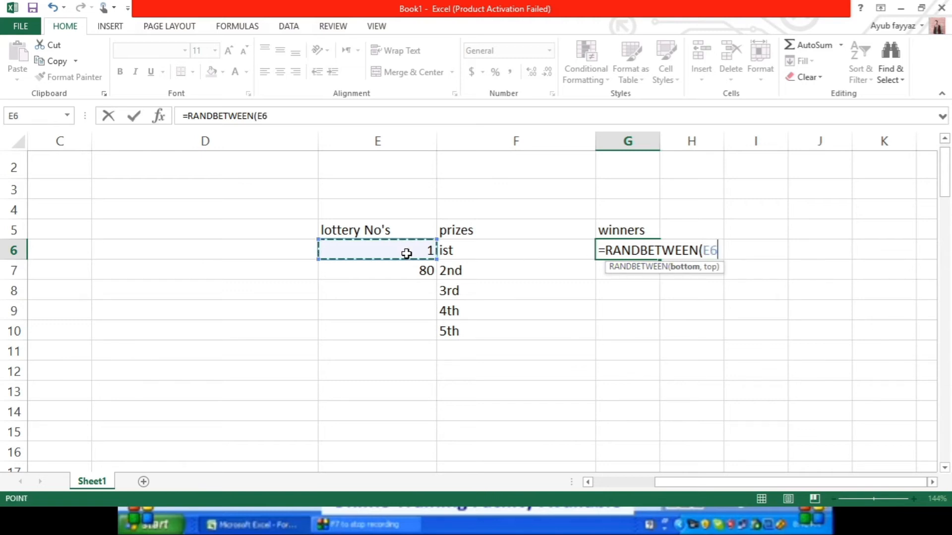
{"action": "type", "text": ","}
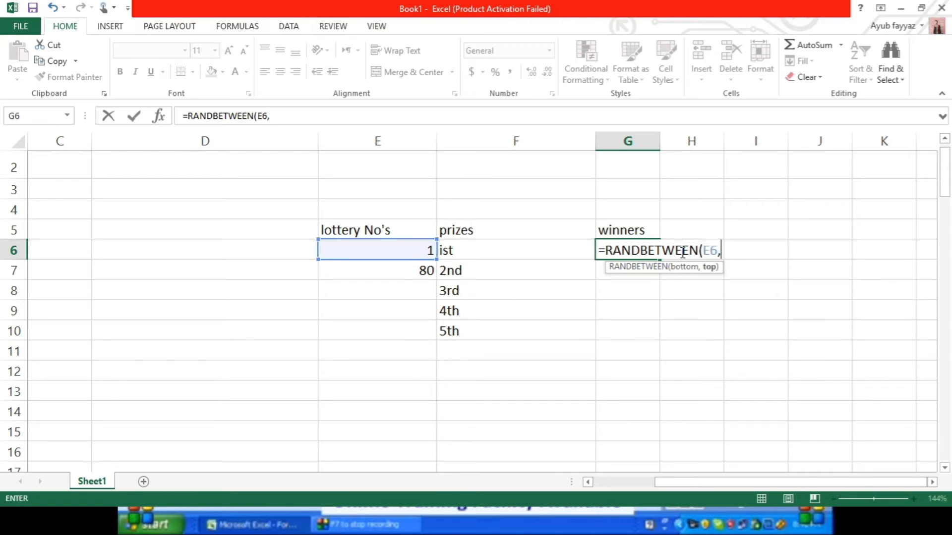
{"action": "left_click", "coordinate": [414, 269]}
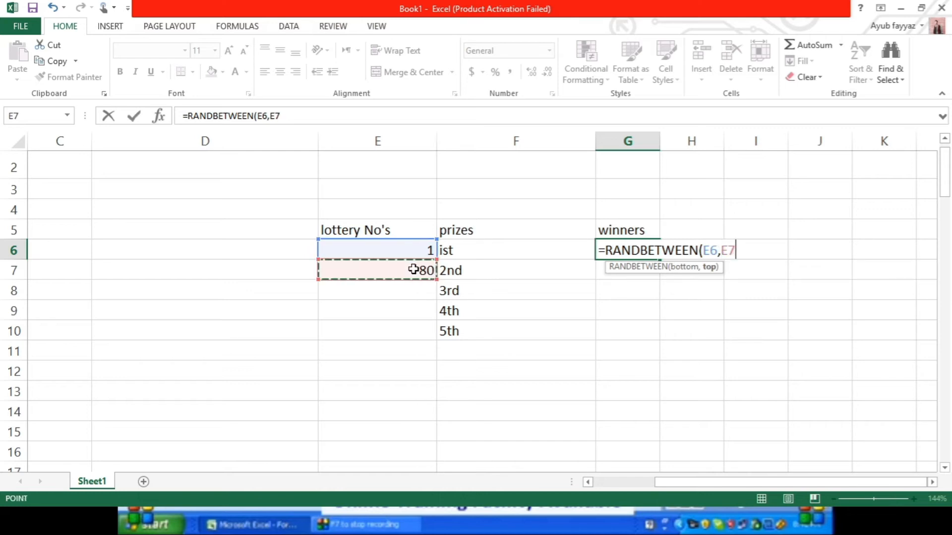
{"action": "key", "text": "Return"}
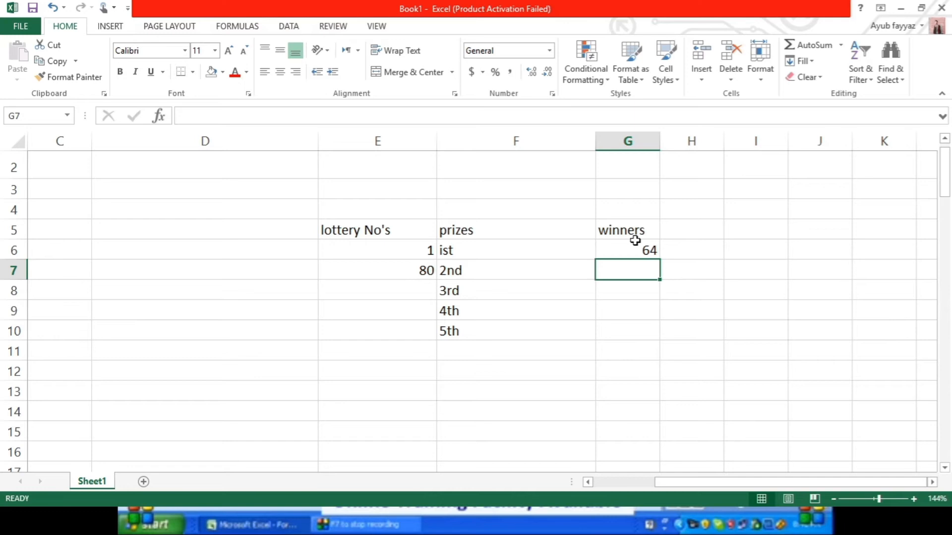
Step: Enter a RANDBETWEEN formula in cell G7 with E6 as the bottom and E7 as the top value
{"action": "left_click", "coordinate": [650, 249]}
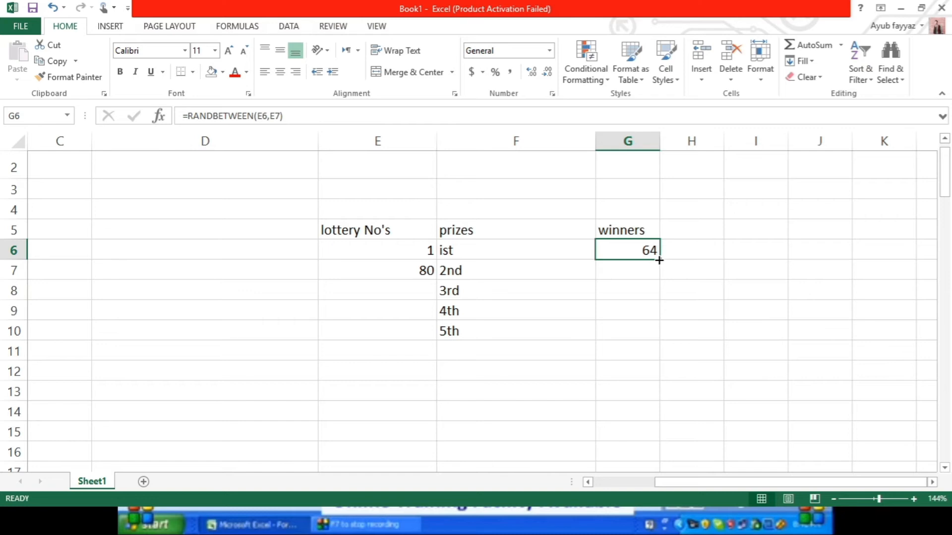
{"action": "left_click", "coordinate": [630, 274]}
{"action": "type", "text": "="}
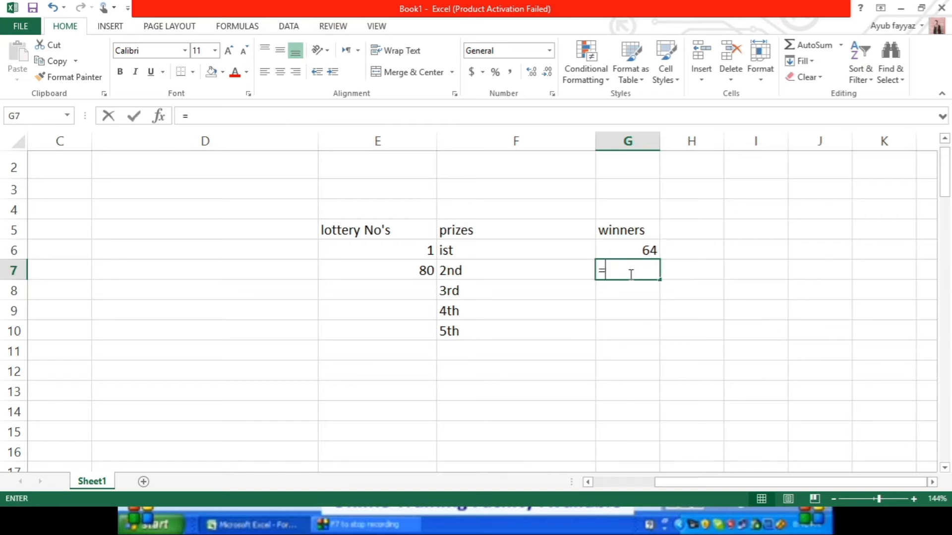
{"action": "type", "text": "ran"}
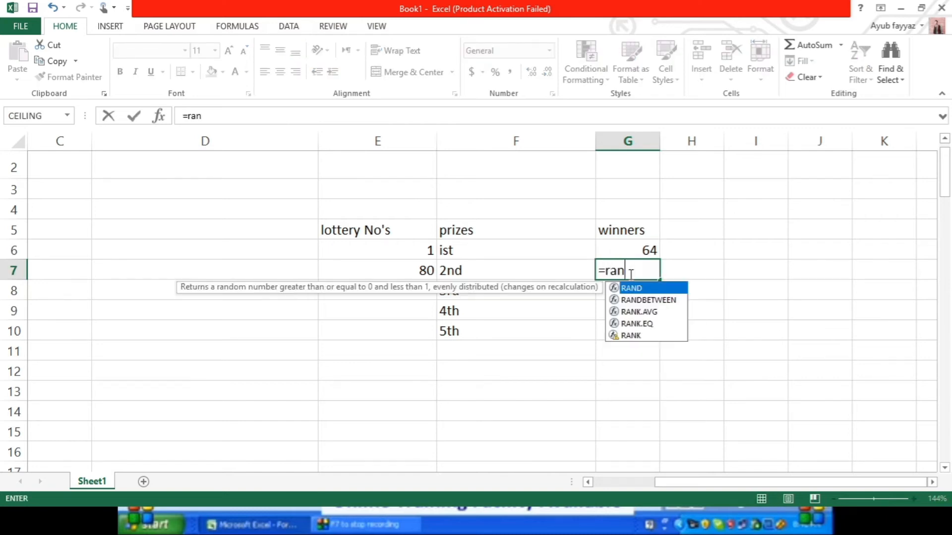
{"action": "double_click", "coordinate": [654, 300]}
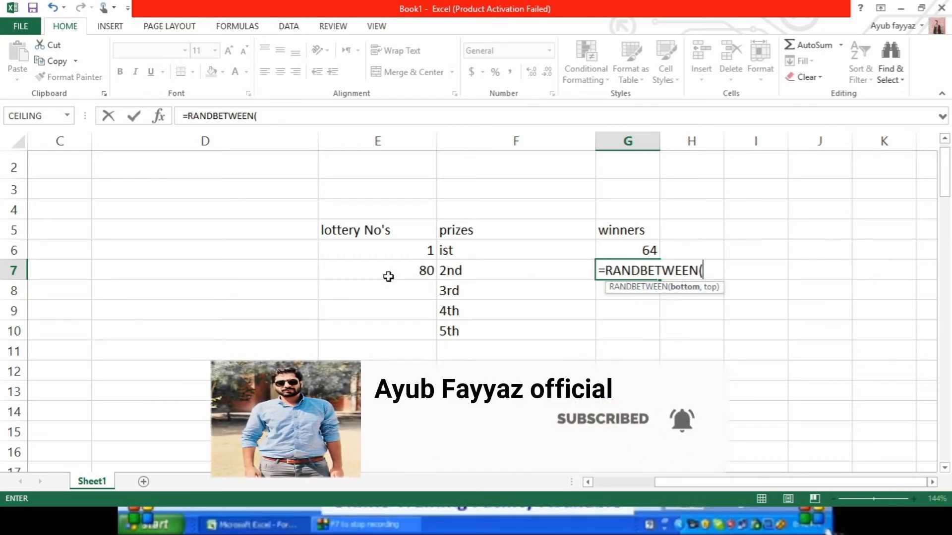
{"action": "left_click", "coordinate": [423, 251]}
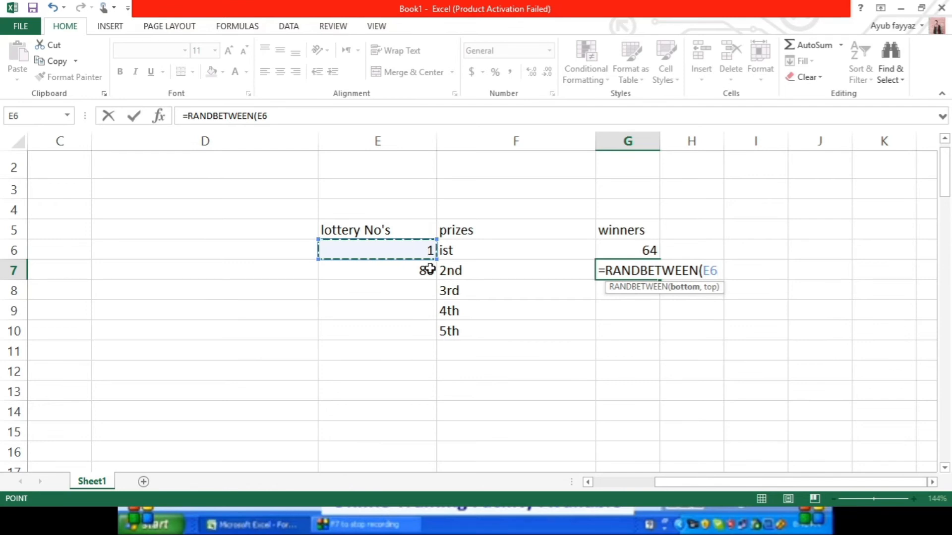
{"action": "type", "text": ","}
{"action": "left_click", "coordinate": [423, 272]}
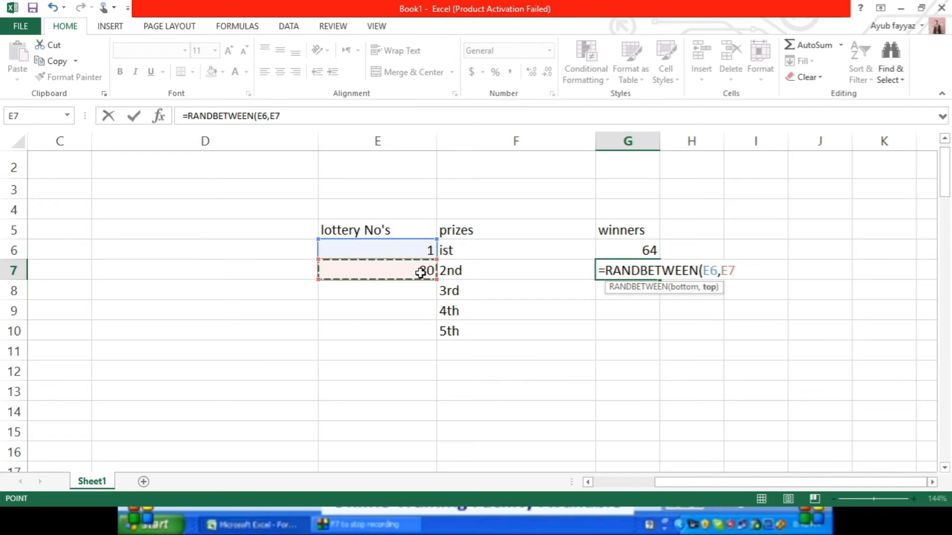
{"action": "key", "text": "Return"}
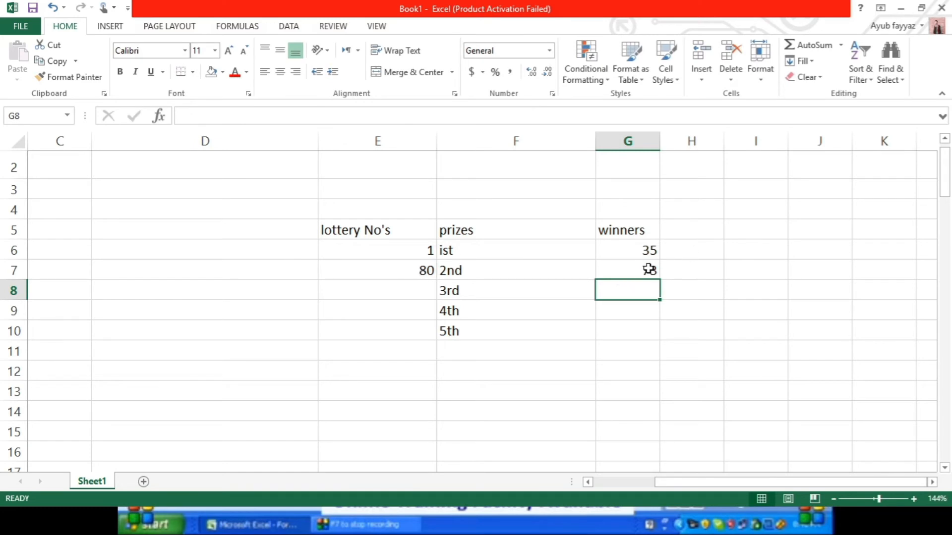
Step: Try to fill the winners column down to G10 from the RANDBETWEEN formulas with relative references
{"action": "left_click", "coordinate": [650, 270]}
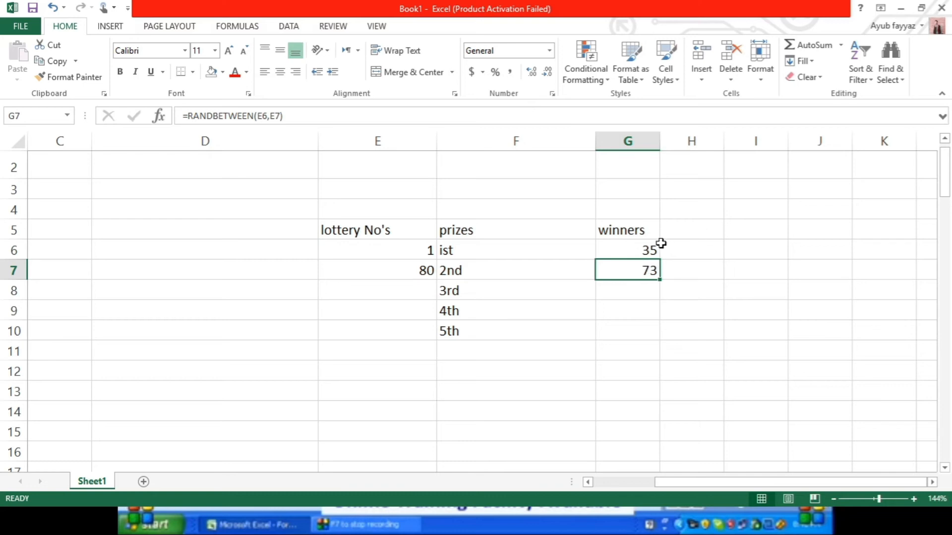
{"action": "left_click", "coordinate": [651, 248]}
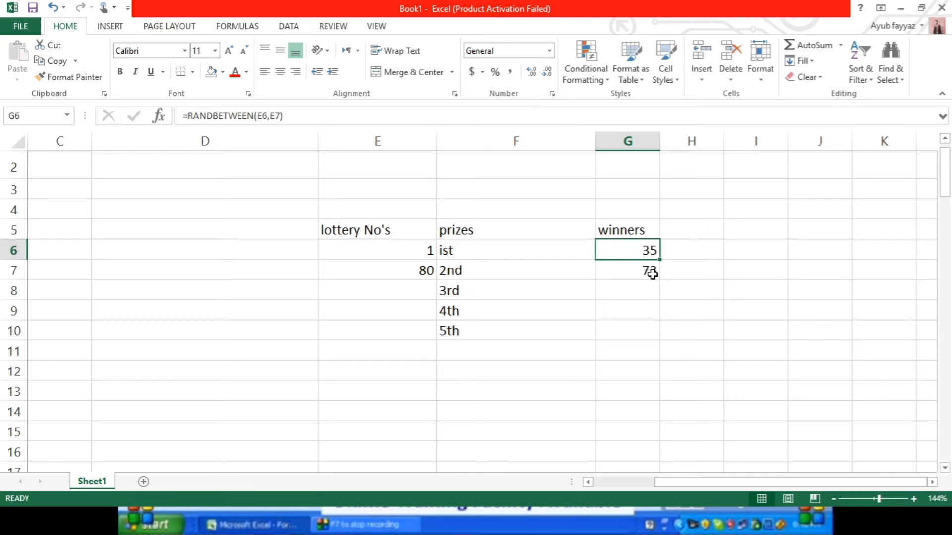
{"action": "left_click", "coordinate": [649, 269]}
{"action": "left_click_drag", "start_coordinate": [649, 269], "coordinate": [659, 339]}
{"action": "left_click", "coordinate": [627, 251]}
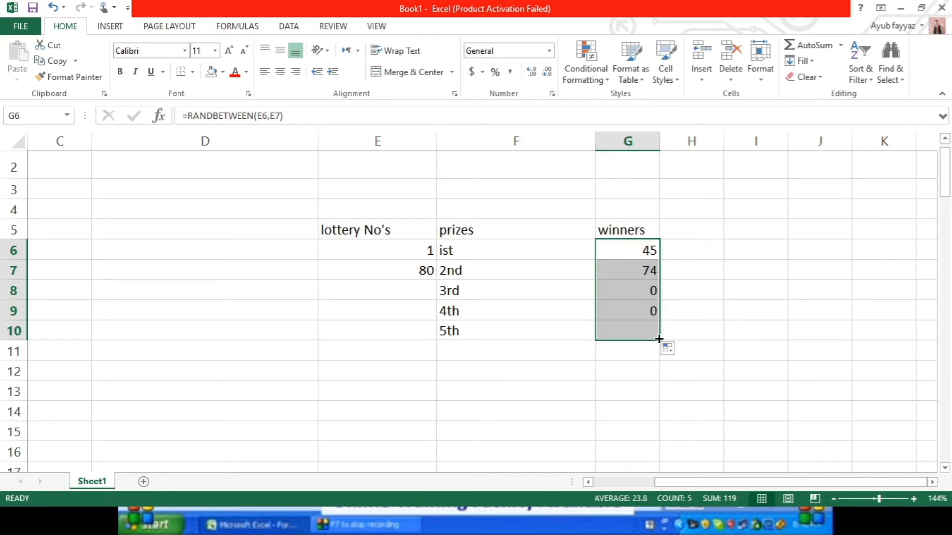
{"action": "left_click", "coordinate": [708, 269]}
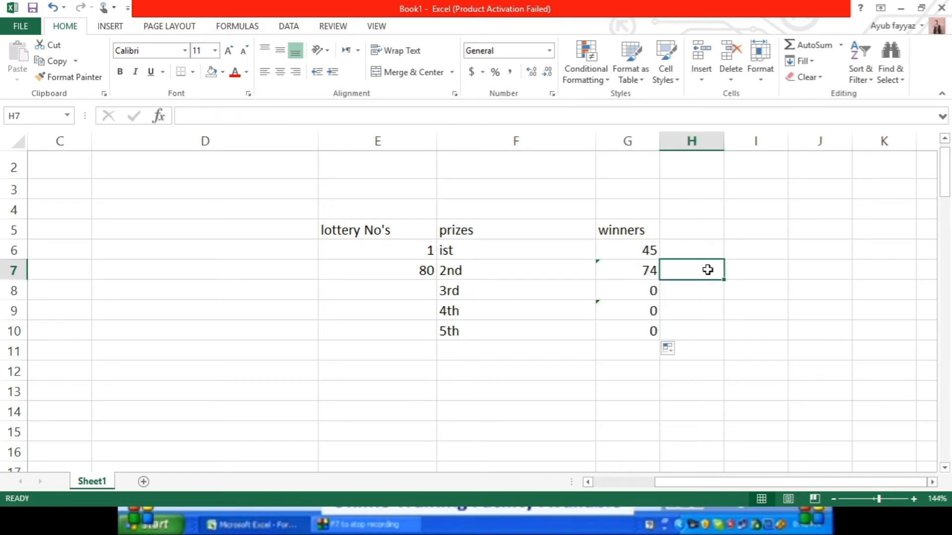
Step: Compare which cells the RANDBETWEEN formulas in G7 and G8 refer to for their bottom and top values
{"action": "left_click", "coordinate": [654, 271]}
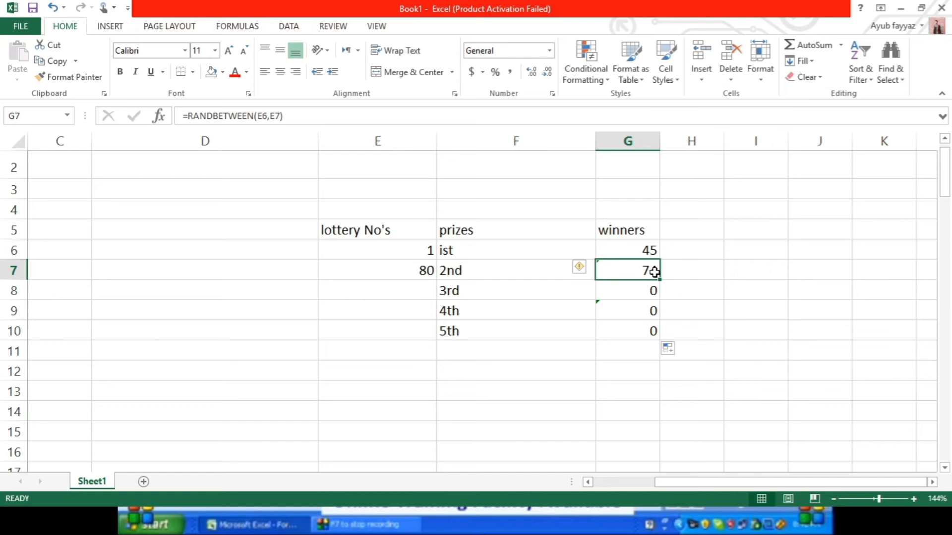
{"action": "left_click", "coordinate": [418, 272]}
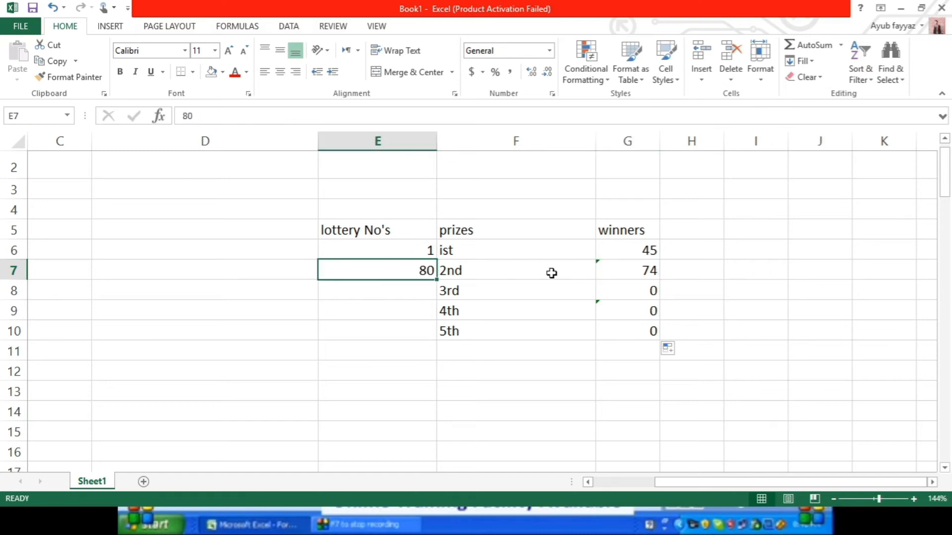
{"action": "double_click", "coordinate": [621, 278]}
{"action": "left_click", "coordinate": [638, 274]}
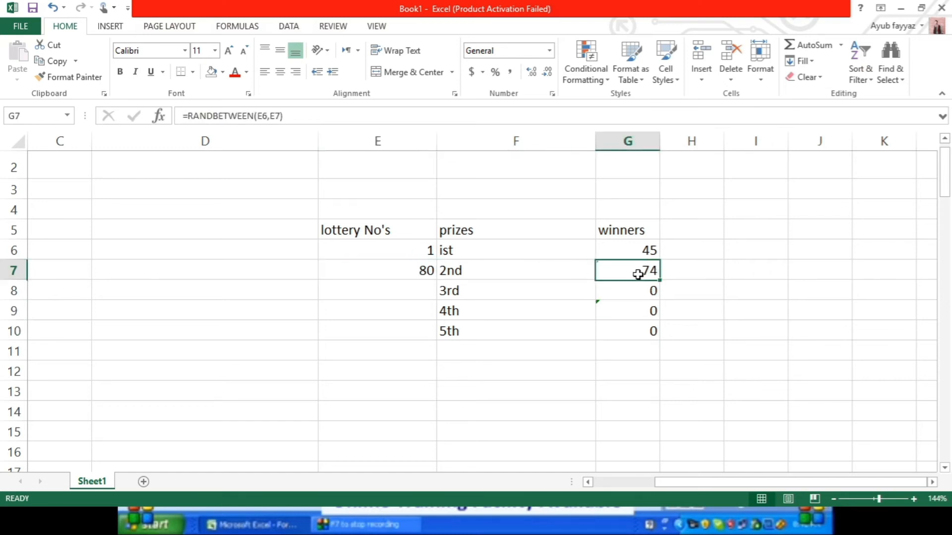
{"action": "double_click", "coordinate": [638, 274]}
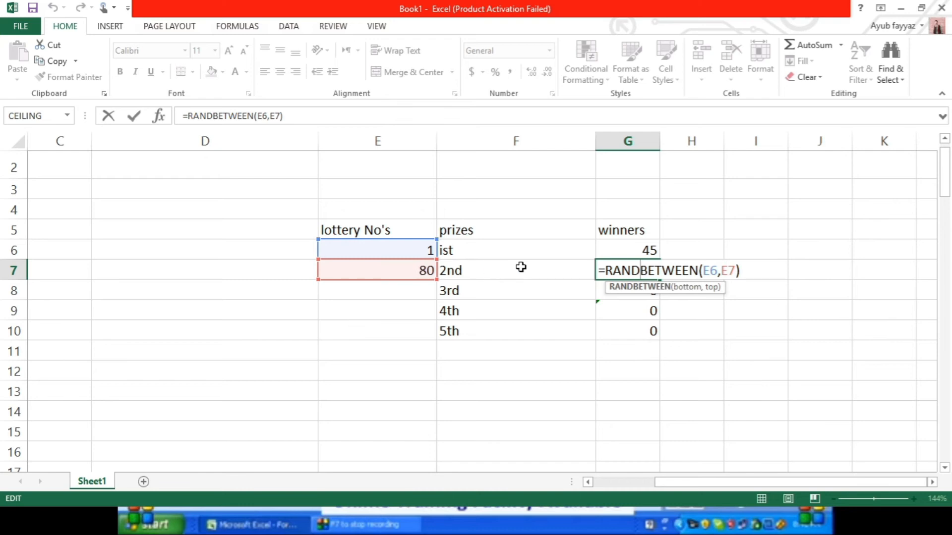
{"action": "key", "text": "Return"}
{"action": "key", "text": "Return"}
{"action": "key", "text": "Return"}
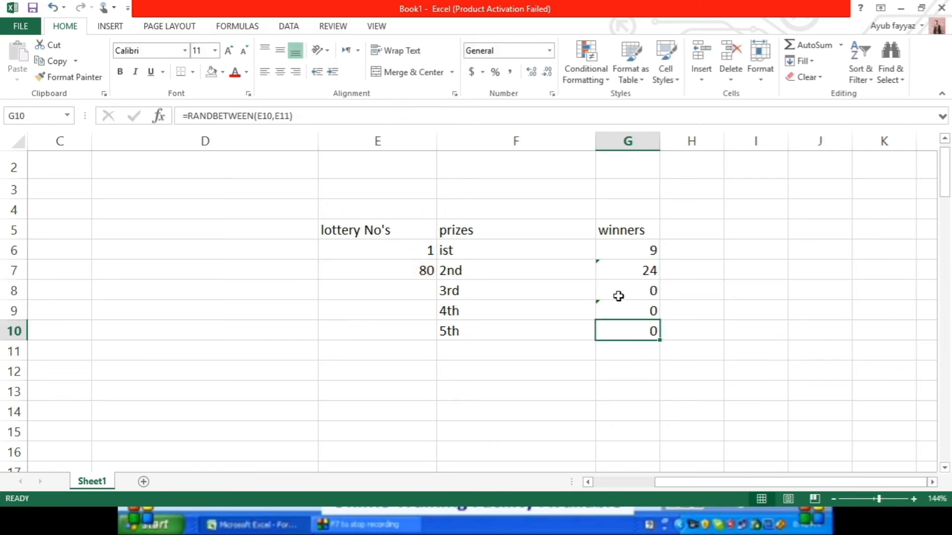
{"action": "double_click", "coordinate": [618, 296]}
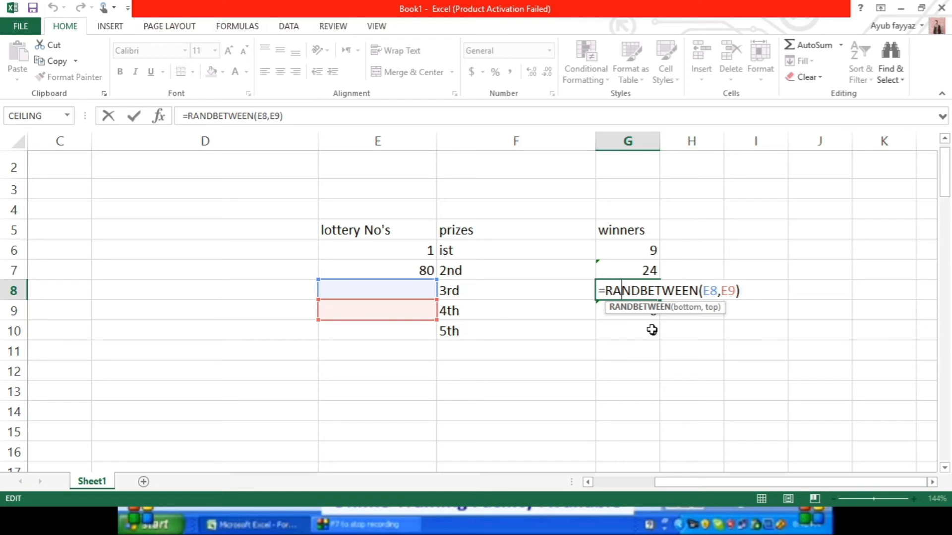
{"action": "double_click", "coordinate": [630, 270]}
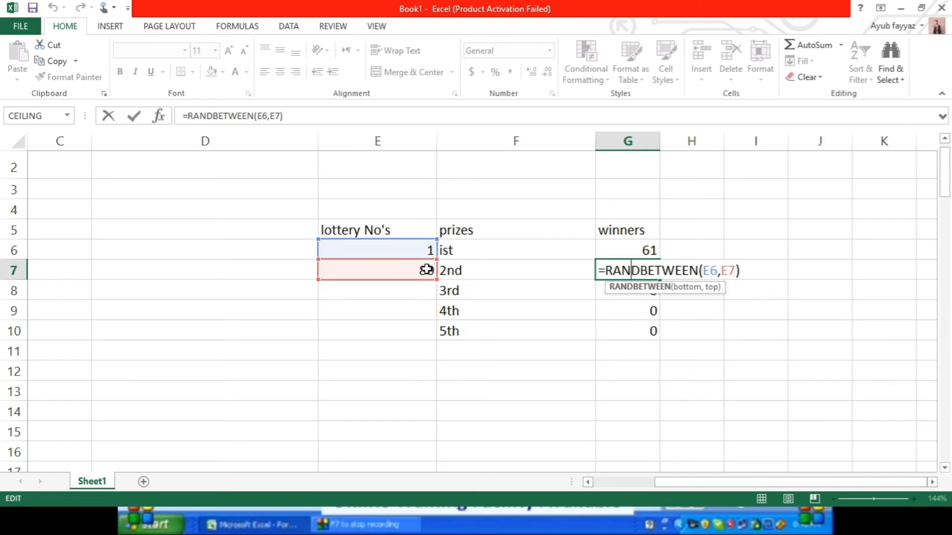
{"action": "left_click", "coordinate": [626, 298]}
{"action": "double_click", "coordinate": [626, 295]}
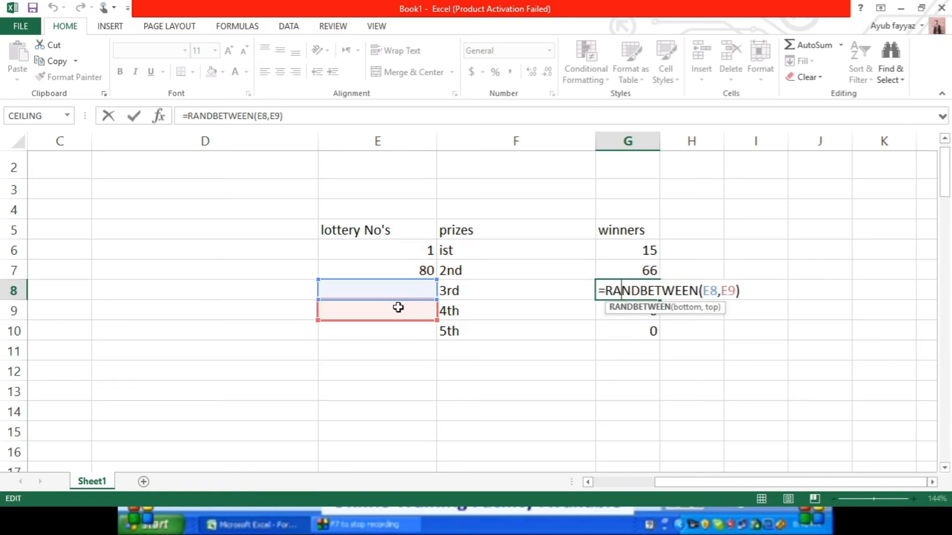
Step: Clear all the winner formulas in cells G6 to G10
{"action": "left_click", "coordinate": [630, 255]}
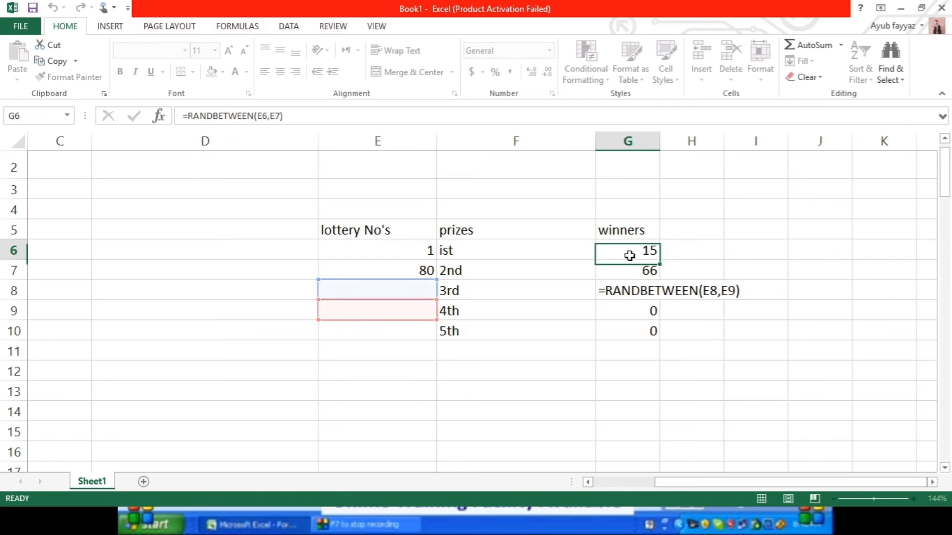
{"action": "left_click_drag", "start_coordinate": [630, 256], "coordinate": [633, 337]}
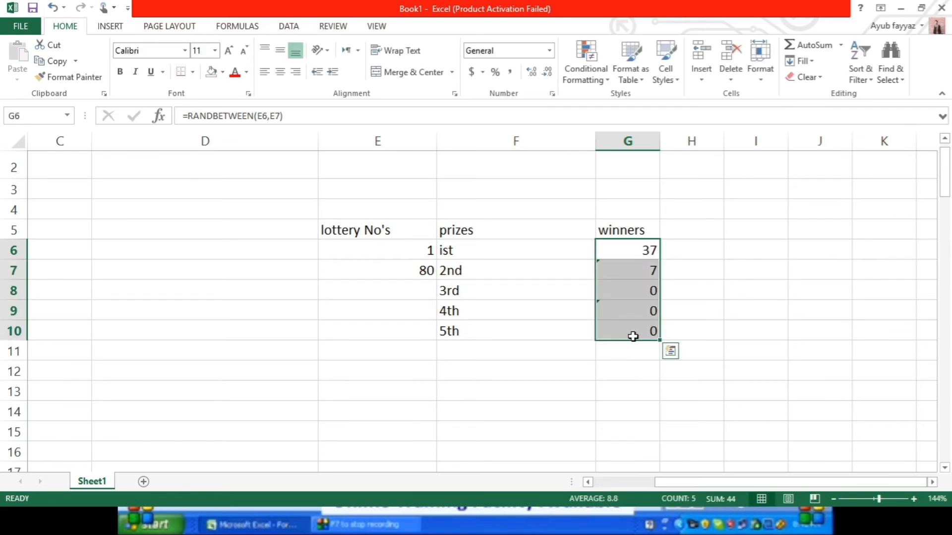
{"action": "key", "text": "Delete"}
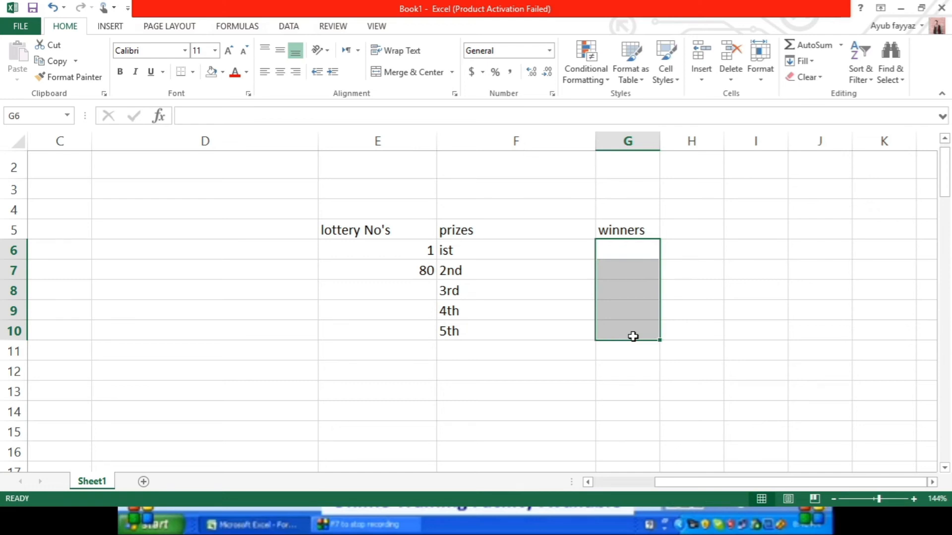
Step: Enter the formula =RANDBETWEEN($E$6,$E$7) in cell G6, using absolute references for both limits
{"action": "left_click", "coordinate": [606, 263]}
{"action": "left_click", "coordinate": [607, 252]}
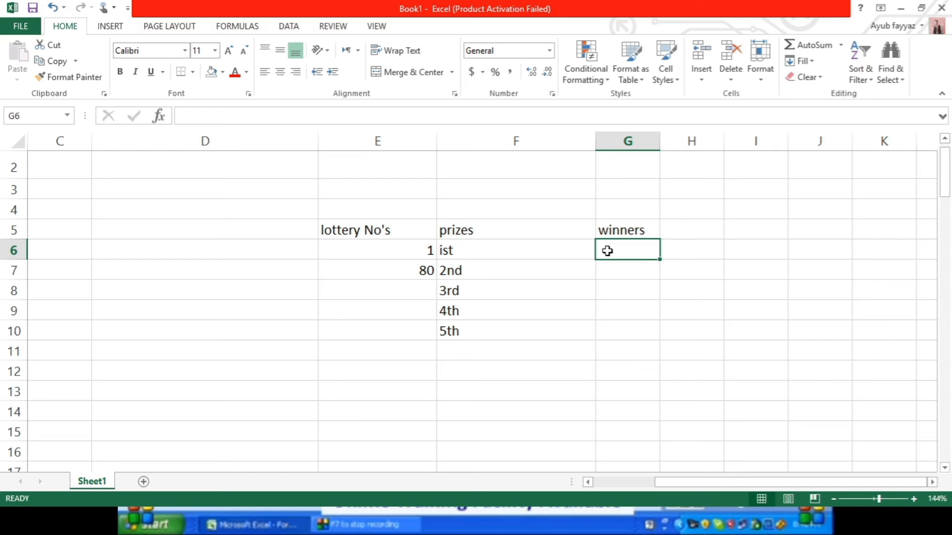
{"action": "type", "text": "=rand"}
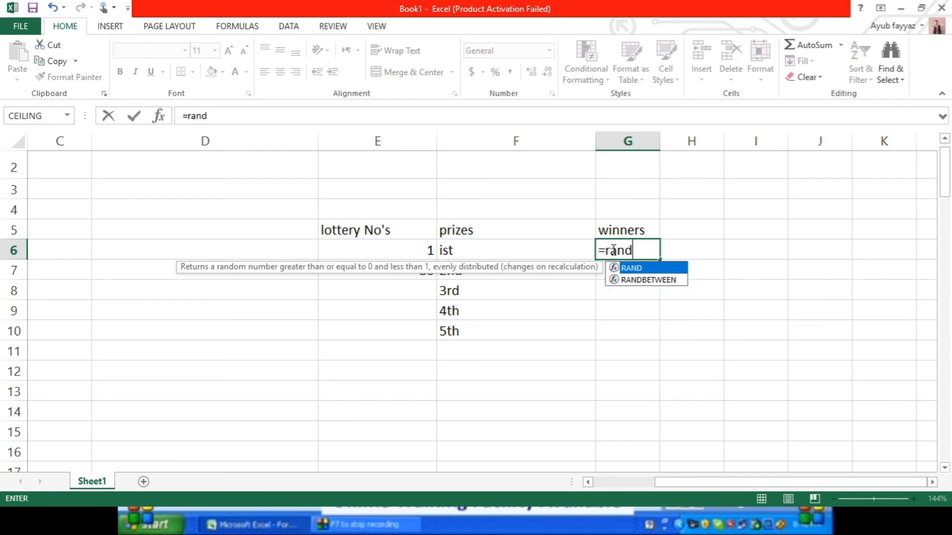
{"action": "double_click", "coordinate": [643, 280]}
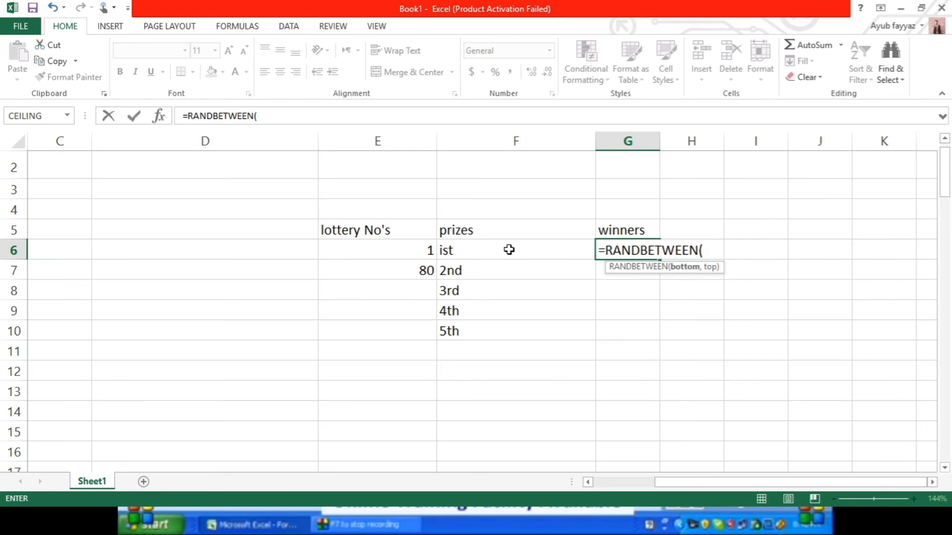
{"action": "left_click", "coordinate": [433, 253]}
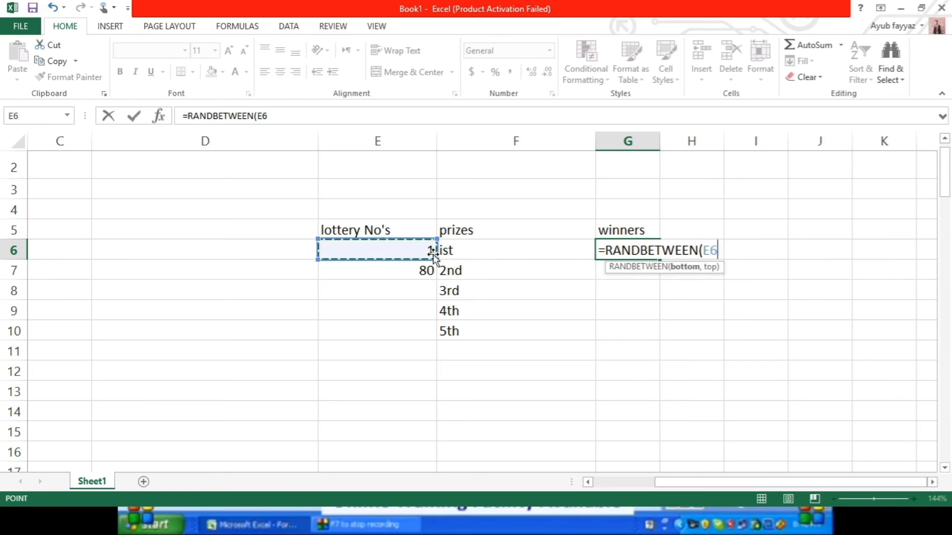
{"action": "scroll", "coordinate": [433, 255], "scroll_direction": "up", "scroll_amount": 1}
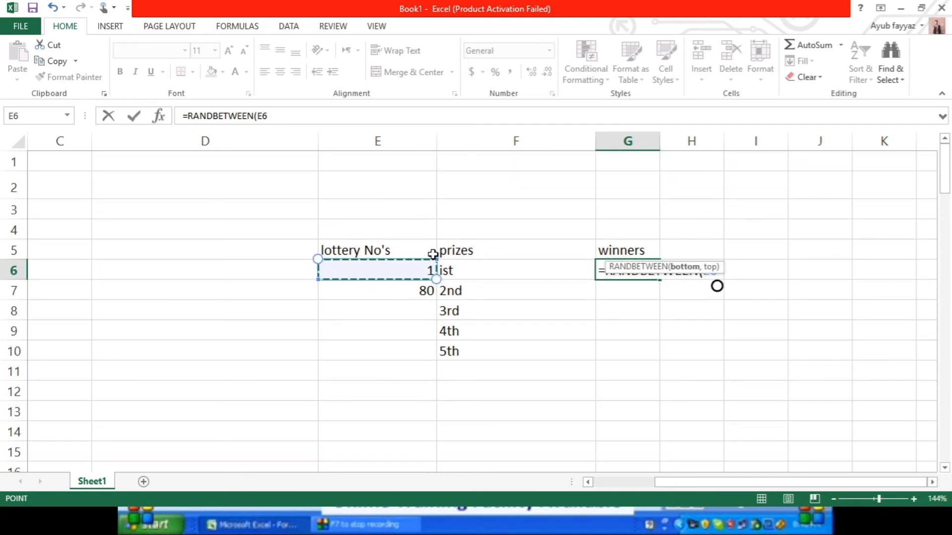
{"action": "key", "text": "F4"}
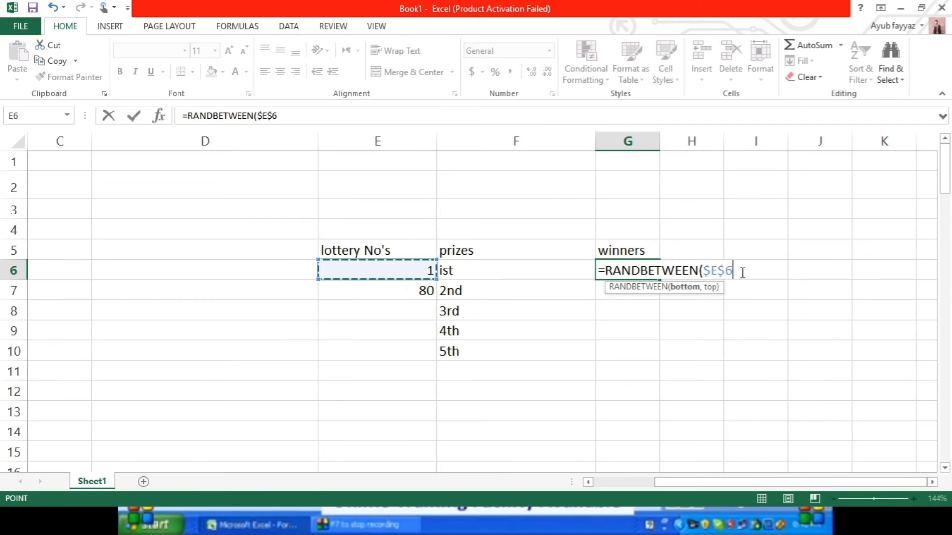
{"action": "type", "text": ","}
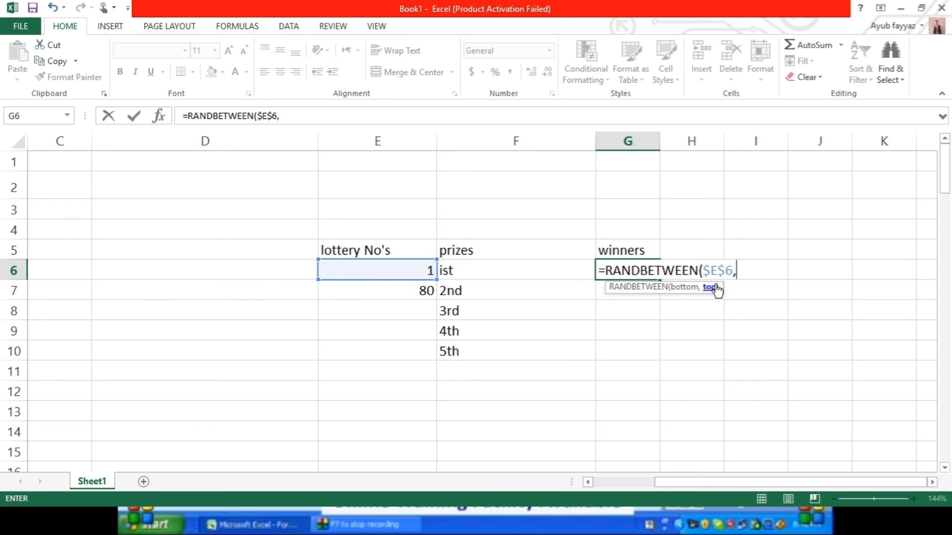
{"action": "left_click", "coordinate": [414, 287]}
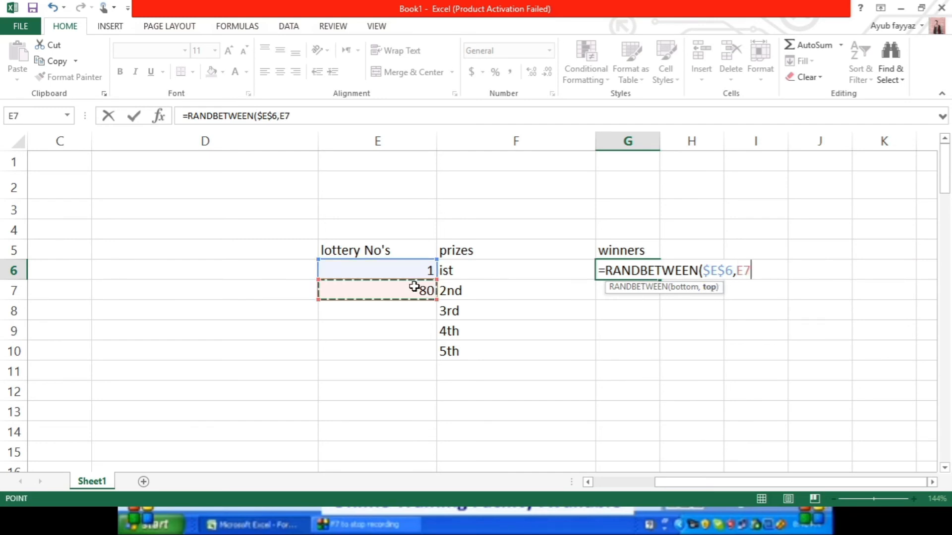
{"action": "key", "text": "F4"}
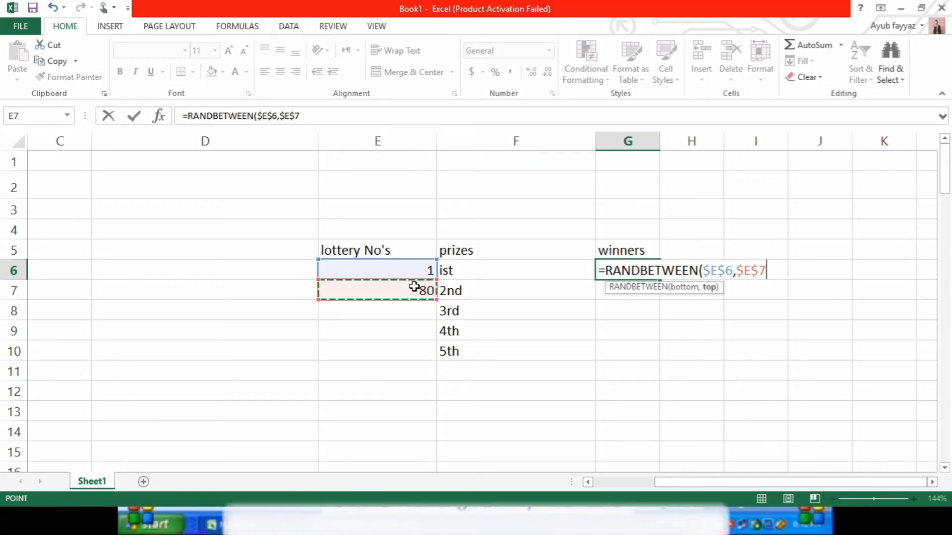
{"action": "key", "text": "Return"}
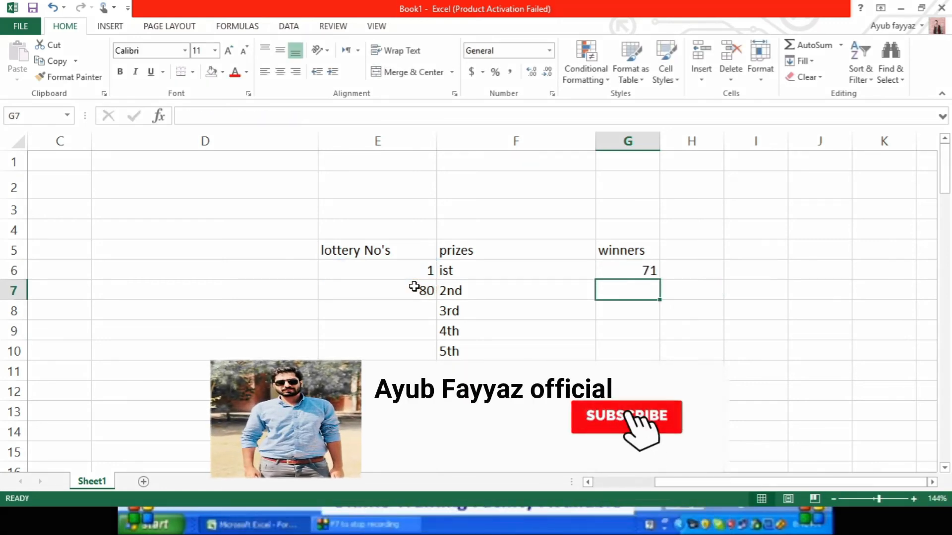
Step: Fill the RANDBETWEEN formula from G6 down the winners column to G26
{"action": "left_click", "coordinate": [645, 272]}
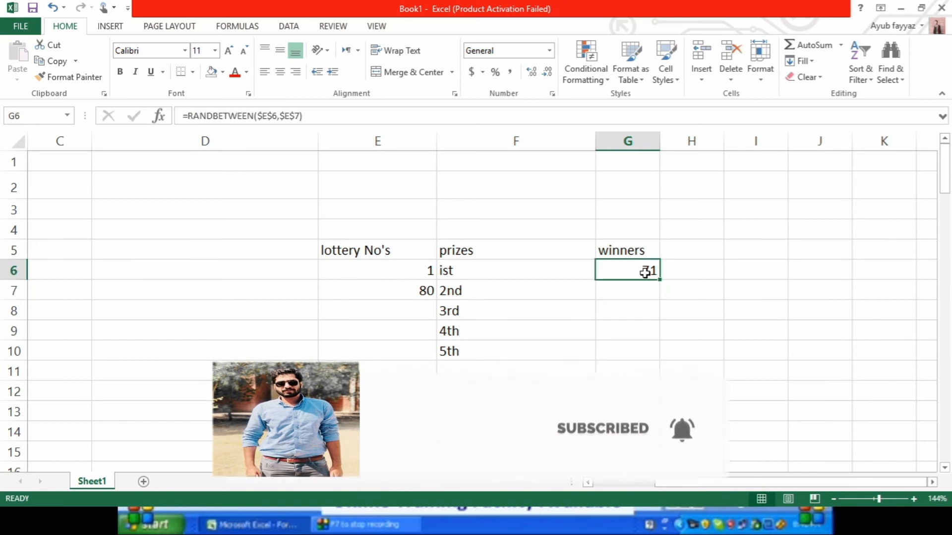
{"action": "left_click_drag", "start_coordinate": [661, 282], "coordinate": [659, 439]}
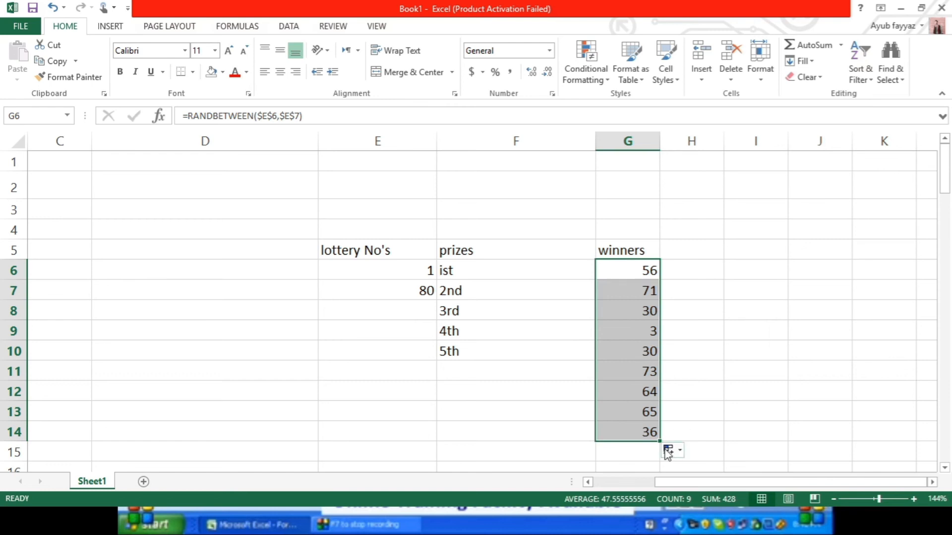
{"action": "mouse_move", "coordinate": [661, 442]}
{"action": "left_mouse_down"}
{"action": "mouse_move", "coordinate": [659, 451]}
{"action": "mouse_move", "coordinate": [655, 442]}
{"action": "left_mouse_up"}
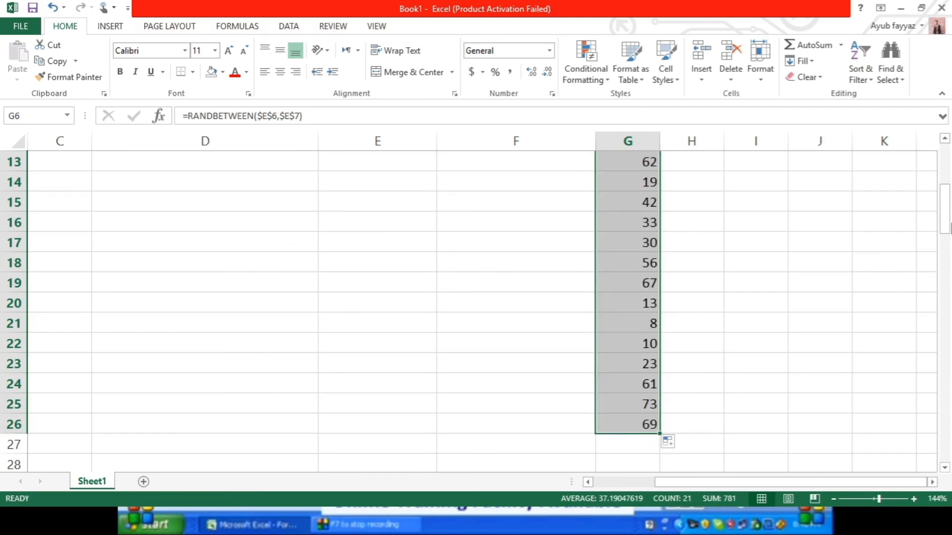
Step: Highlight the five prize winners in cells G6 to G10 with a light gold fill
{"action": "left_click_drag", "start_coordinate": [947, 221], "coordinate": [948, 199]}
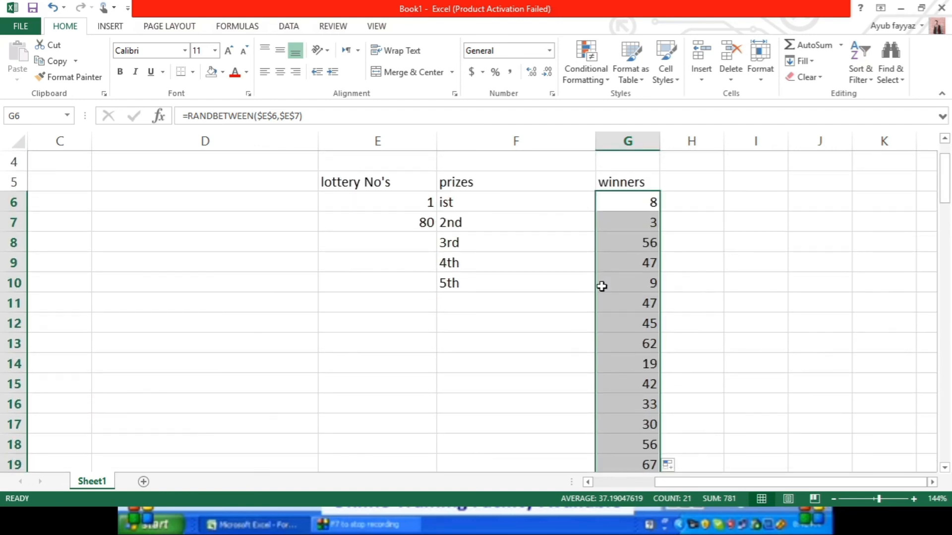
{"action": "left_click", "coordinate": [638, 281]}
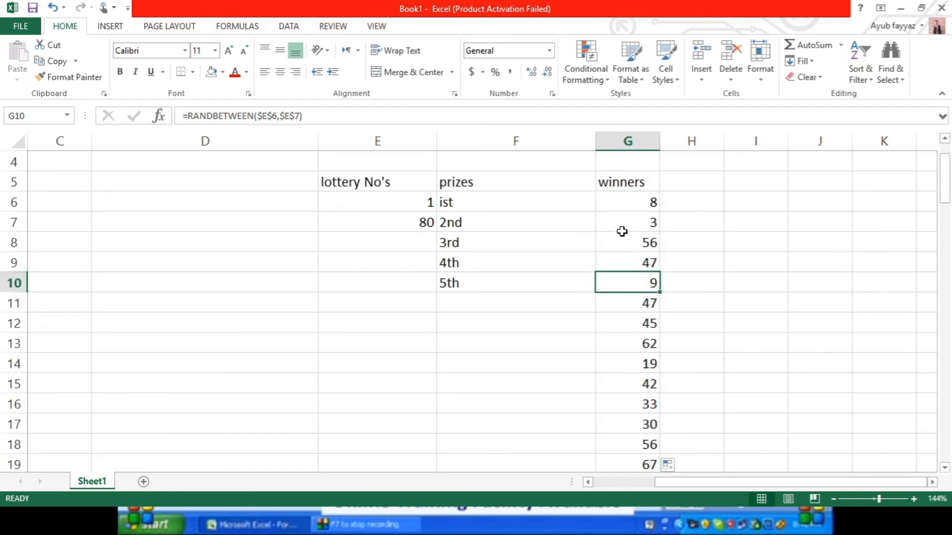
{"action": "left_click_drag", "start_coordinate": [620, 202], "coordinate": [622, 280]}
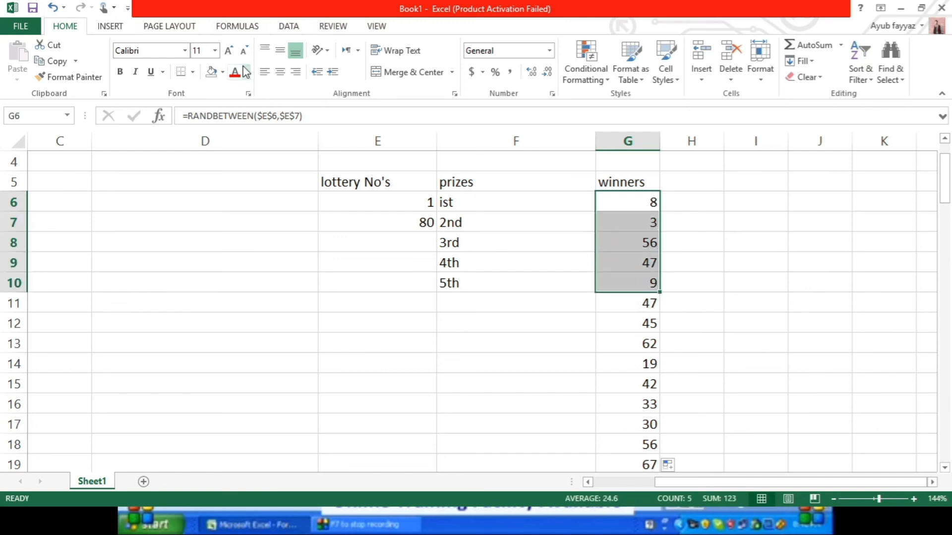
{"action": "left_click", "coordinate": [222, 72]}
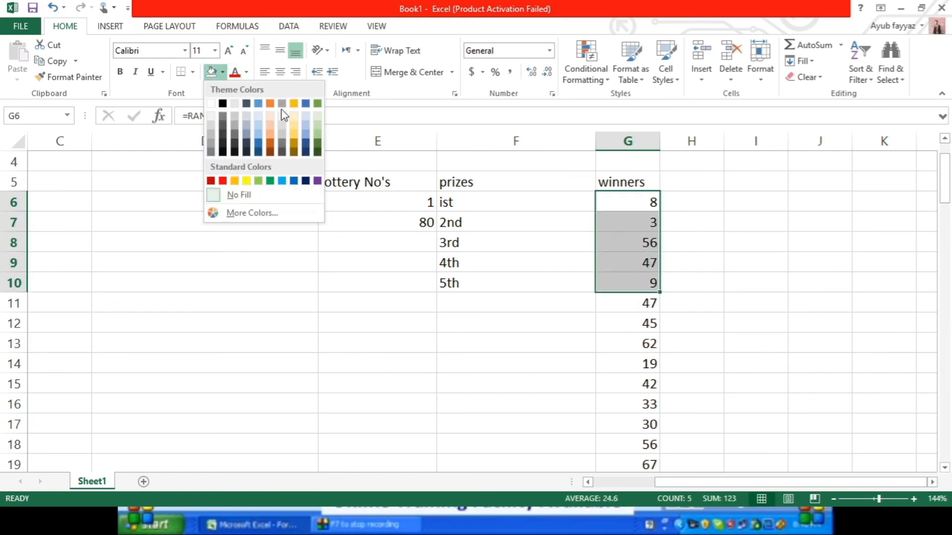
{"action": "left_click", "coordinate": [292, 136]}
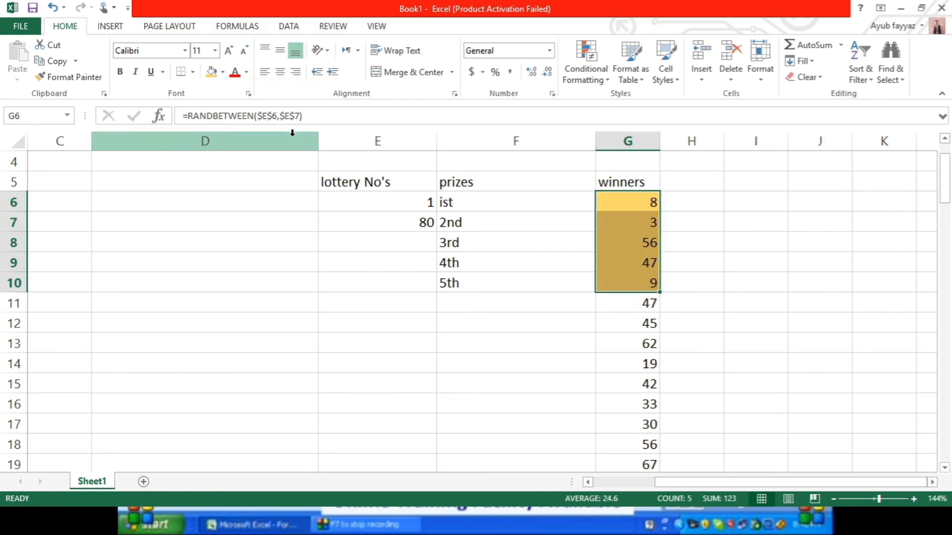
Step: Review the highlighted winner for each prize in G6 to G10 and the lottery number limits in column E
{"action": "left_click", "coordinate": [647, 211]}
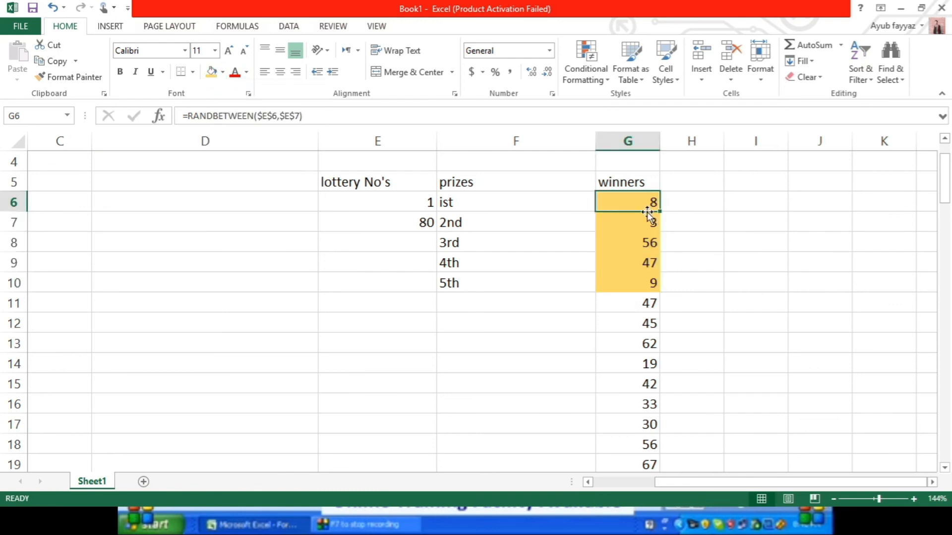
{"action": "left_click", "coordinate": [651, 226]}
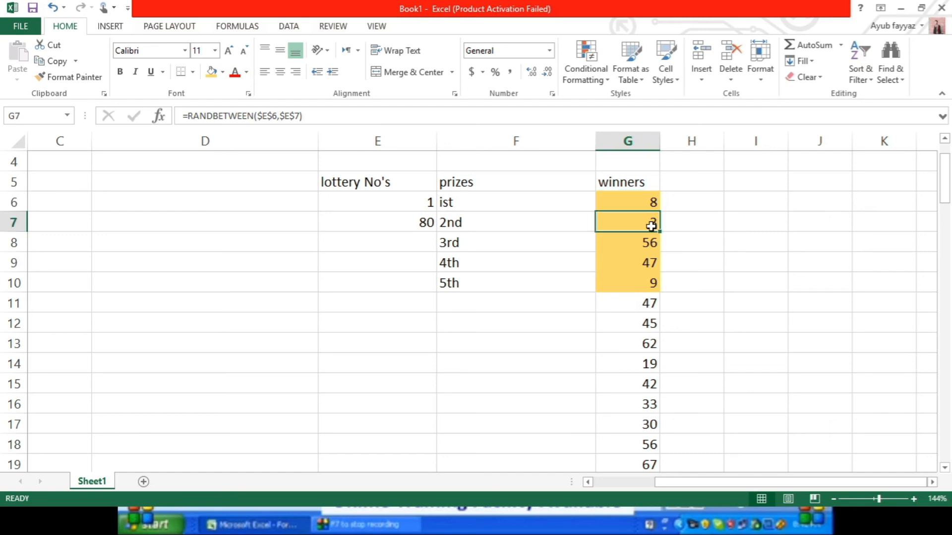
{"action": "left_click", "coordinate": [650, 243]}
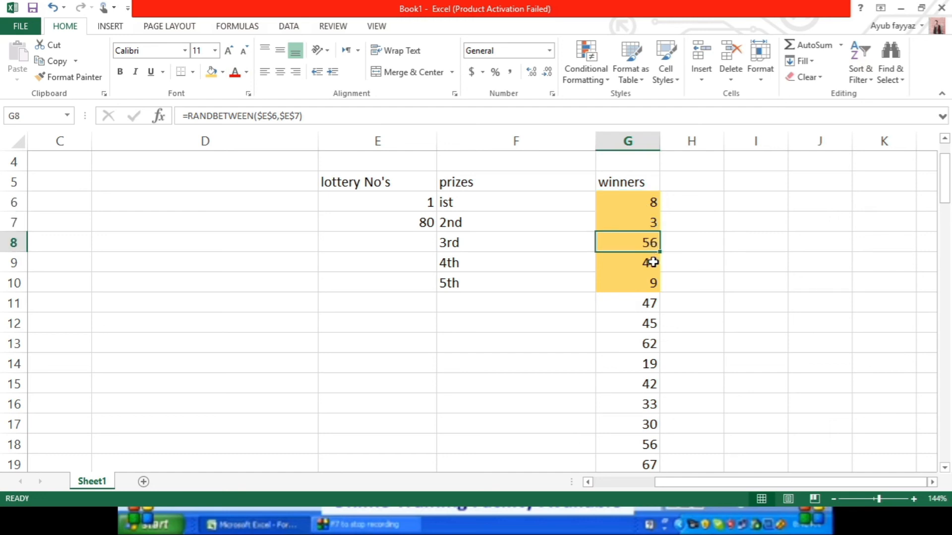
{"action": "left_click", "coordinate": [653, 261]}
{"action": "left_click", "coordinate": [653, 282]}
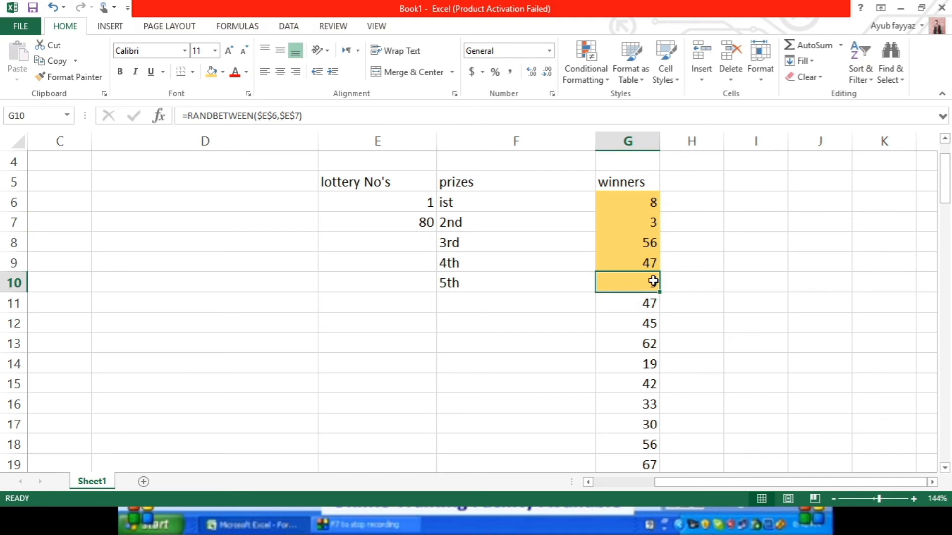
{"action": "left_click", "coordinate": [671, 278]}
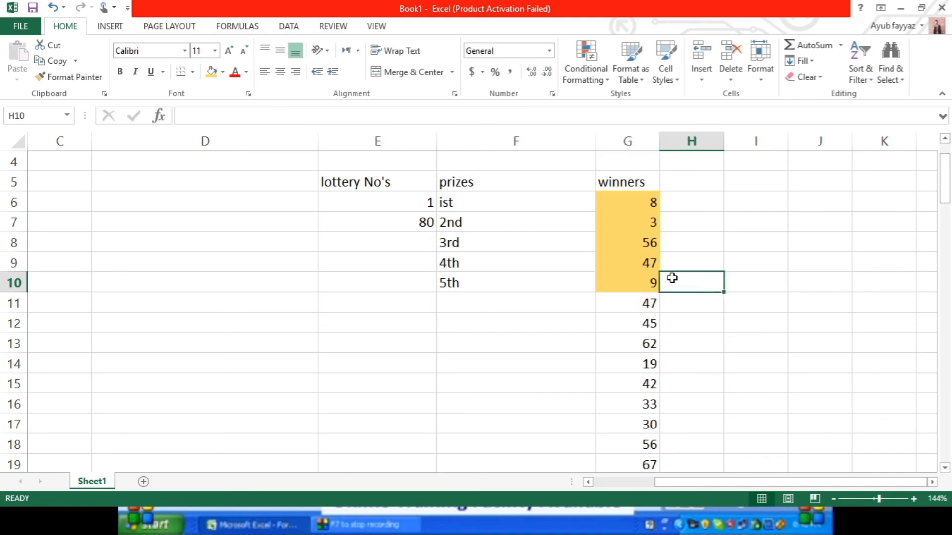
{"action": "left_click", "coordinate": [631, 203]}
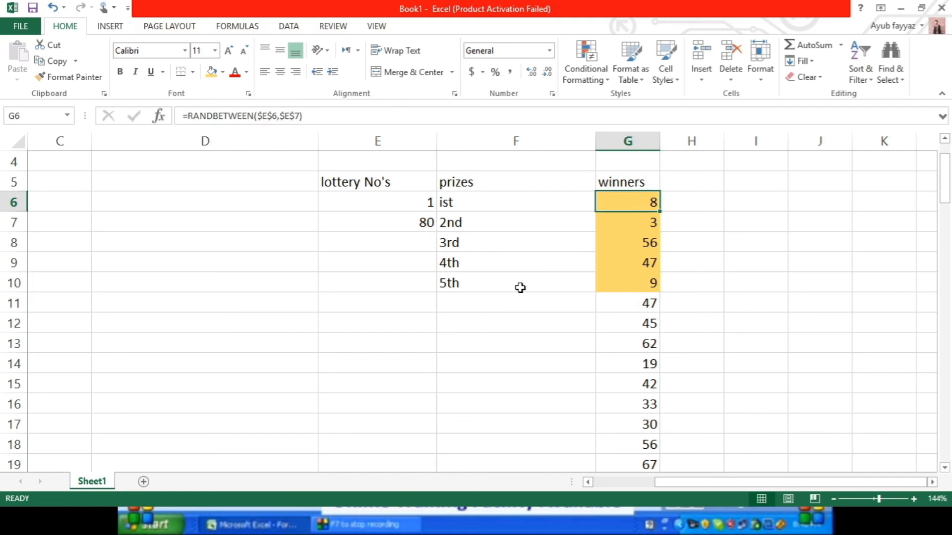
{"action": "left_click", "coordinate": [413, 265]}
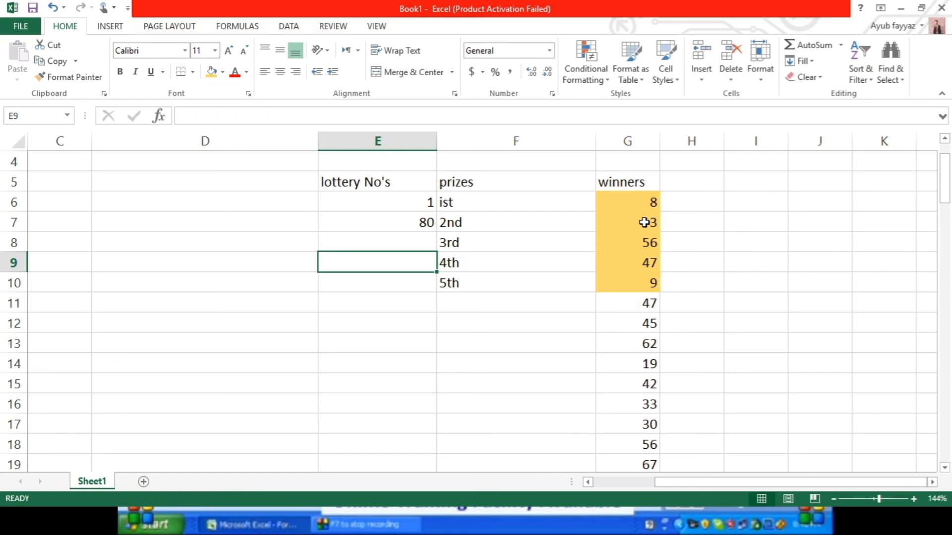
{"action": "left_click", "coordinate": [409, 203]}
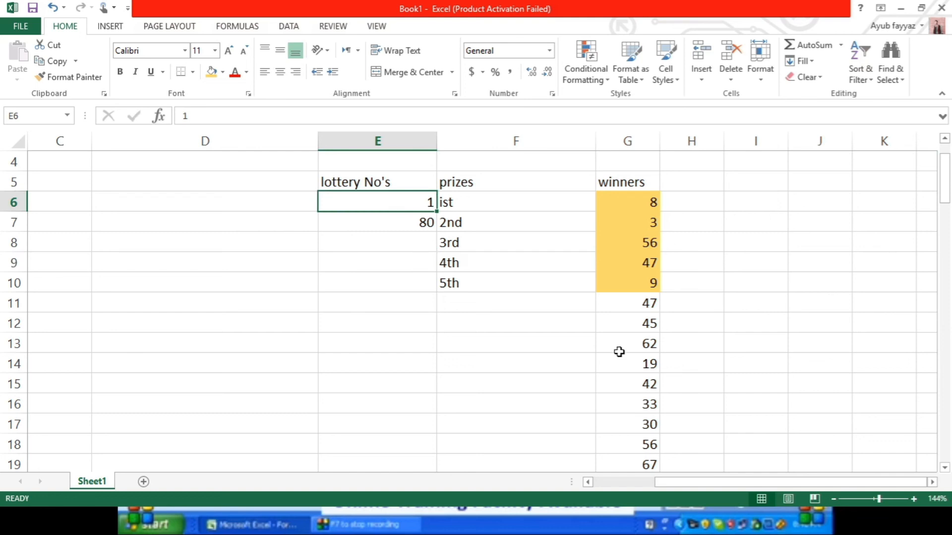
Step: Clear the contents of cells D4 to H28 and undo the deletion
{"action": "left_click_drag", "start_coordinate": [287, 163], "coordinate": [690, 434]}
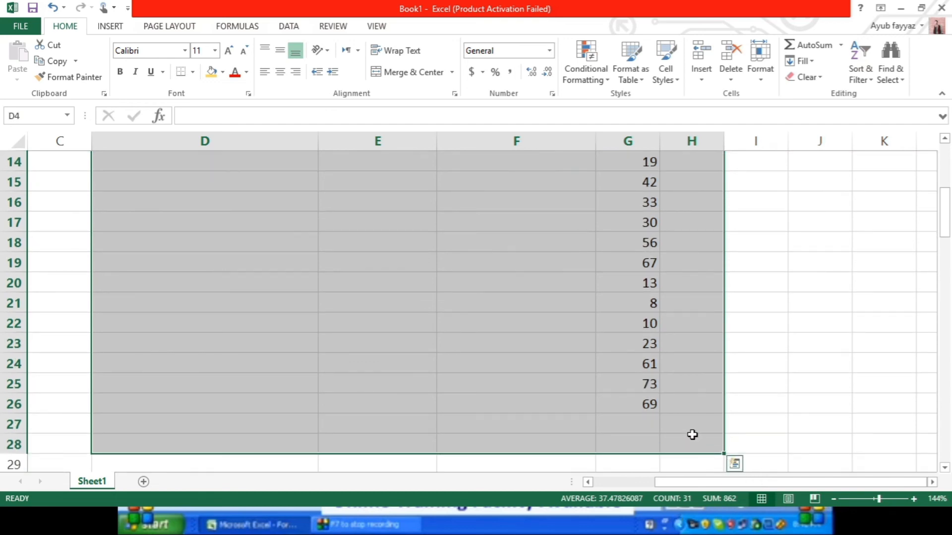
{"action": "key", "text": "Delete"}
{"action": "scroll", "coordinate": [692, 436], "scroll_direction": "up", "scroll_amount": 4}
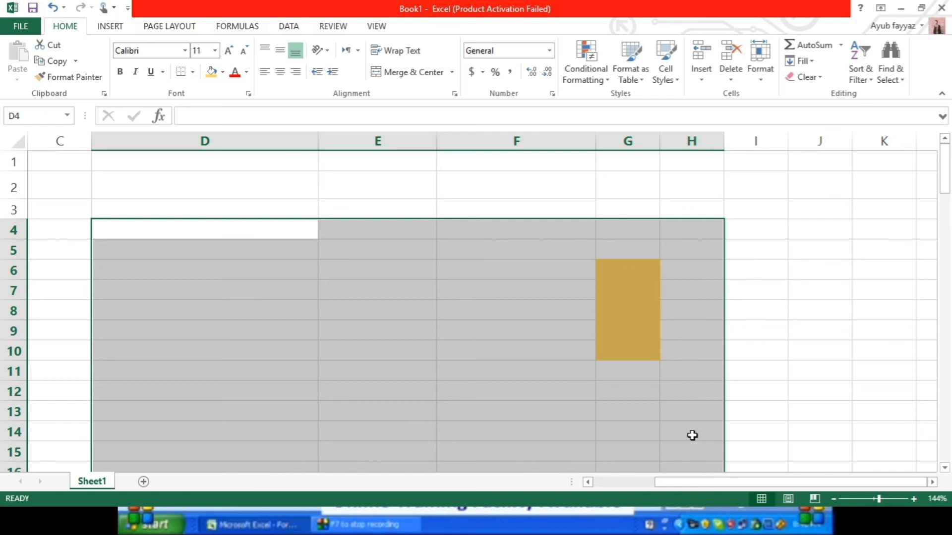
{"action": "key", "text": "ctrl+z"}
{"action": "left_click", "coordinate": [796, 307]}
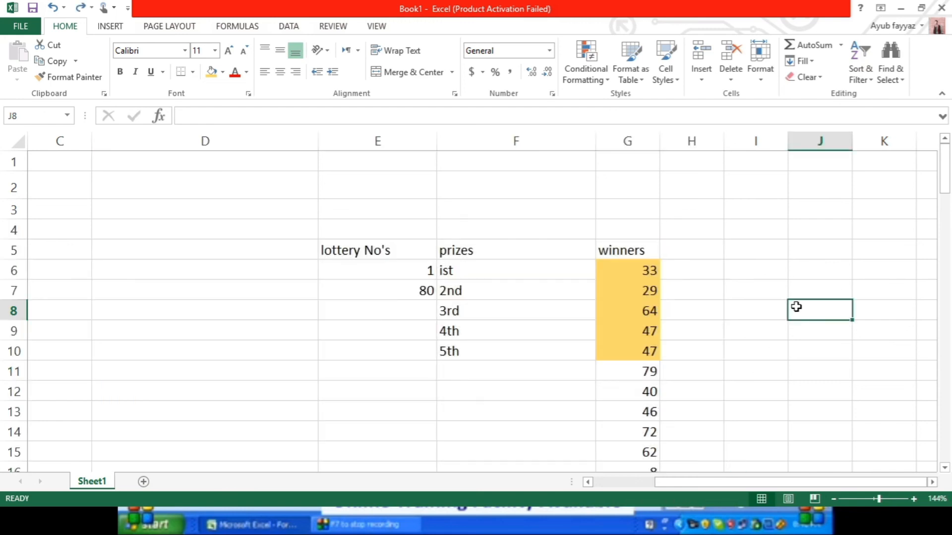